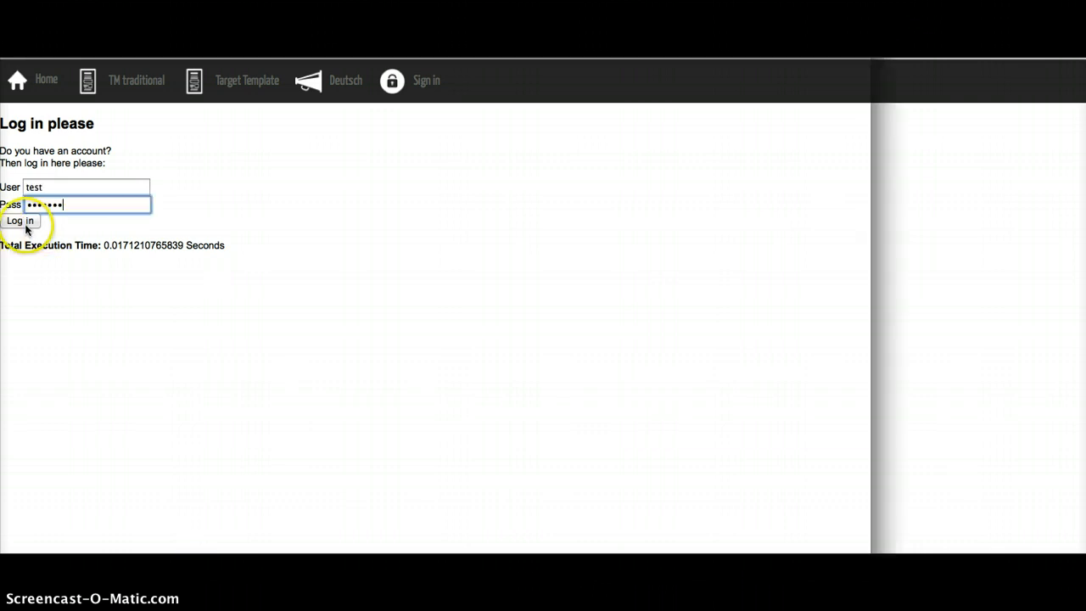
- Submit the completed login form and read through the data entry instructions on the home page
click(24, 222)
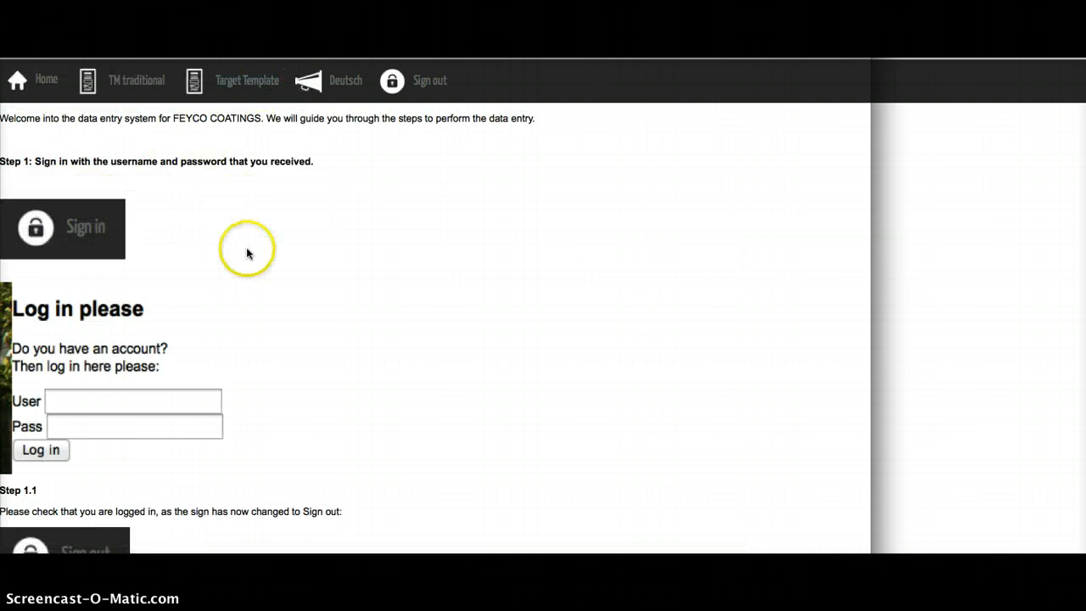
scroll(247, 252, down, 5)
scroll(246, 252, down, 6)
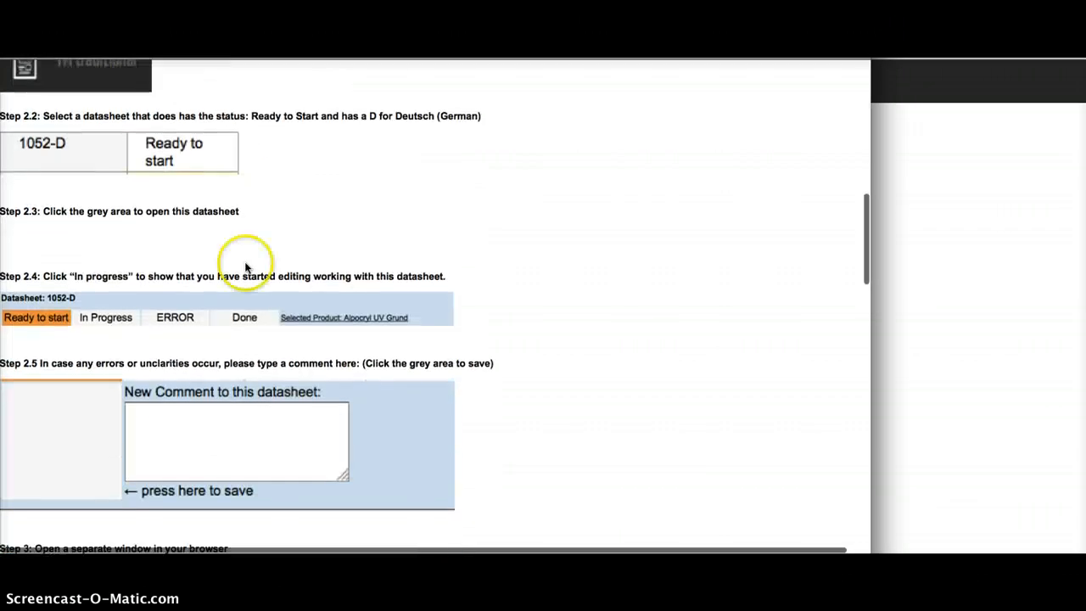
scroll(245, 259, up, 10)
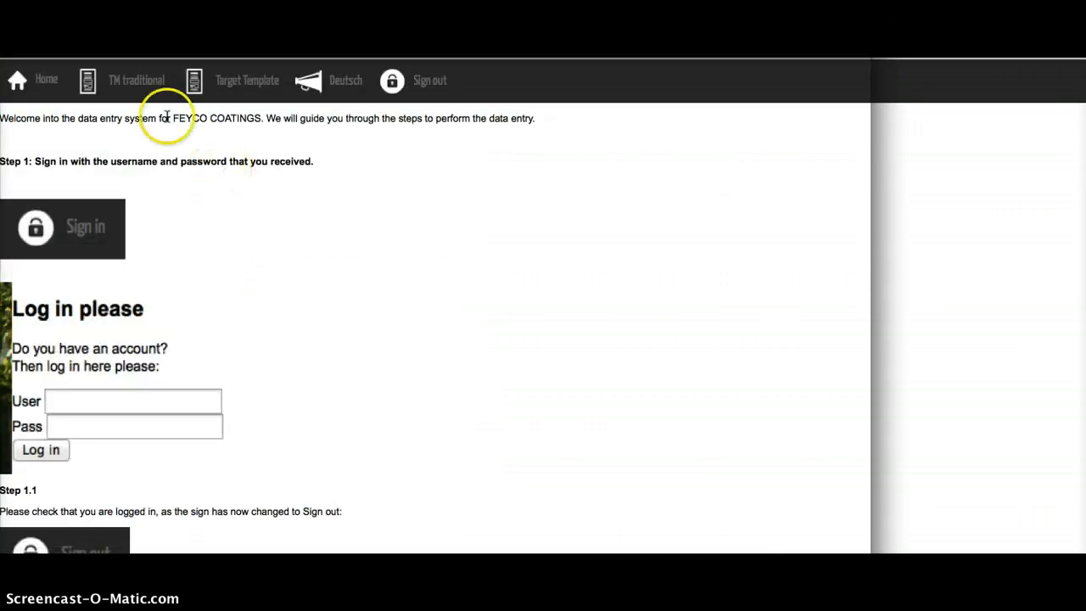
- Show the traditional TM datasheet list and open German datasheet 1412-D, which is ready to start
mouse_move(138, 81)
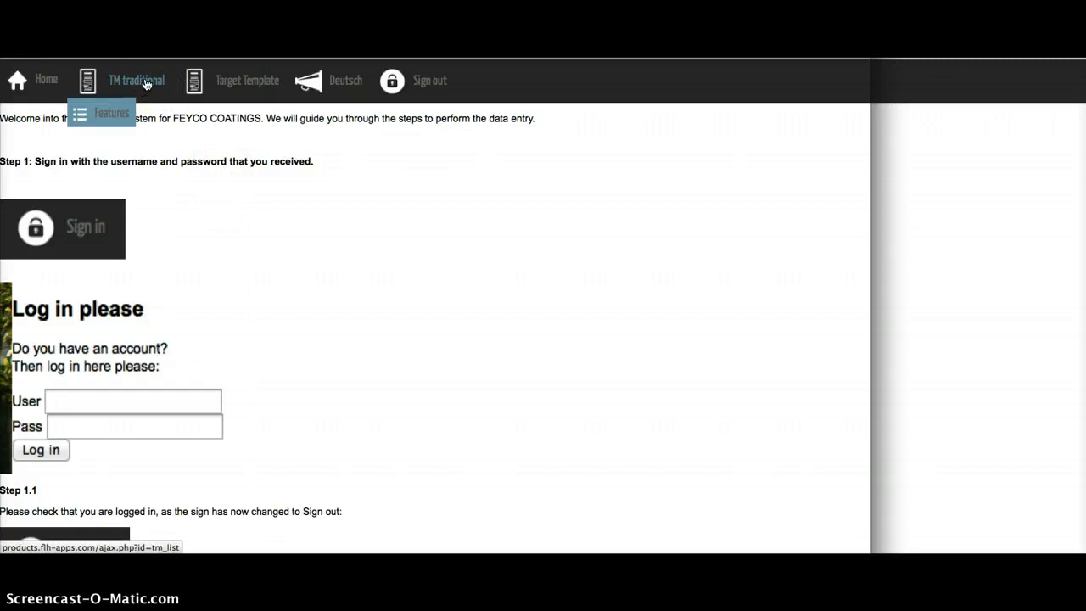
click(146, 81)
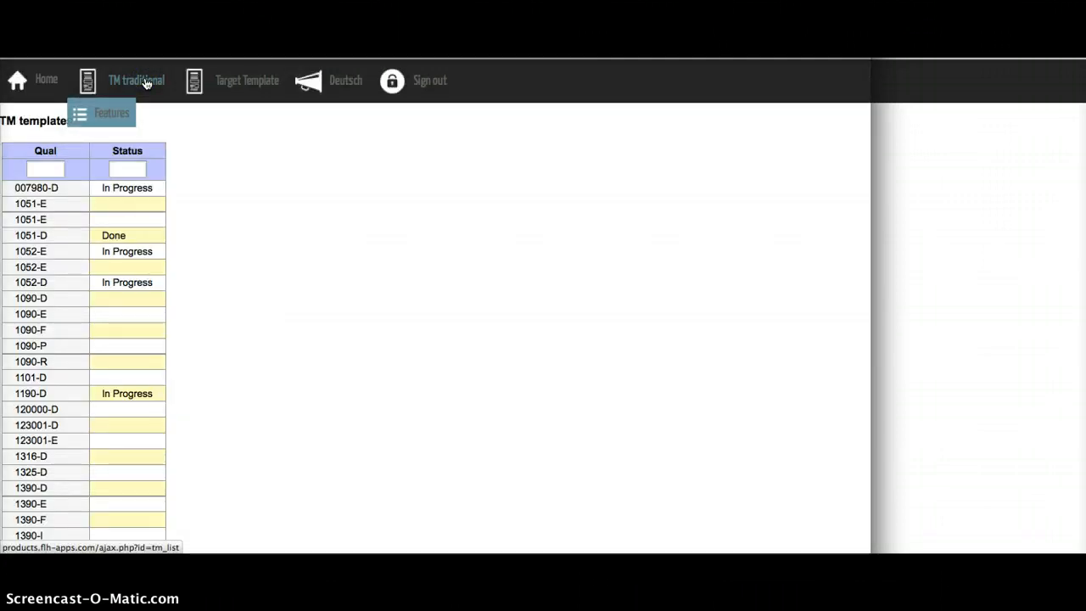
scroll(267, 242, down, 5)
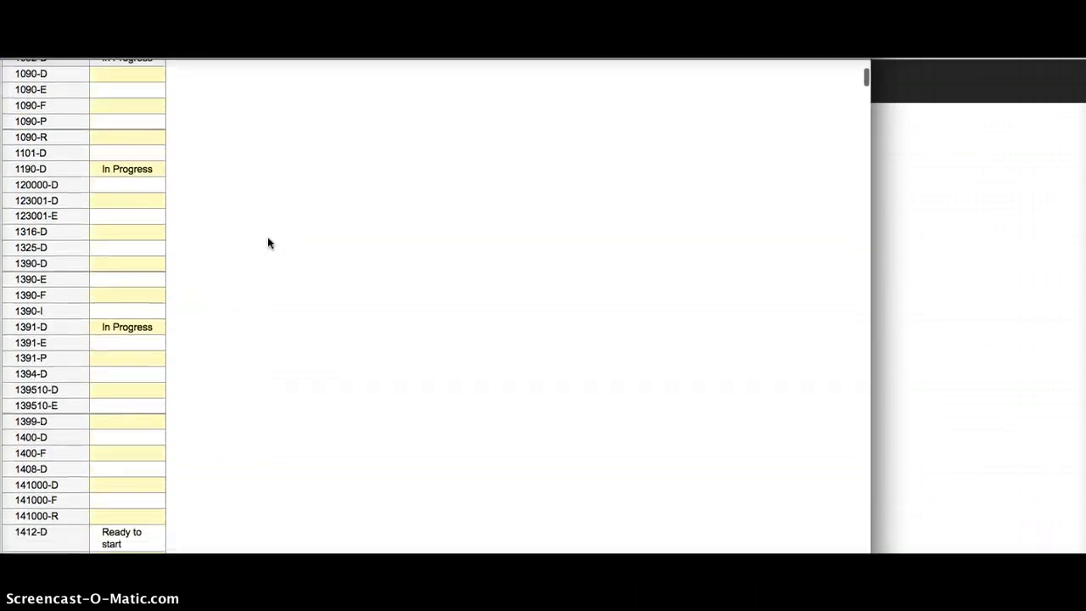
scroll(267, 244, down, 3)
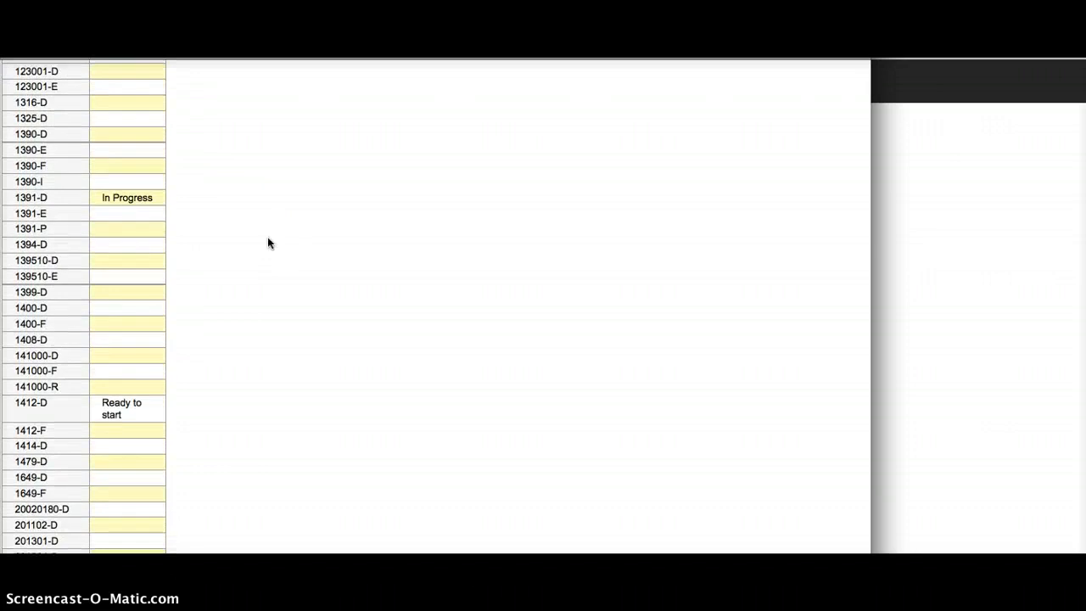
click(56, 407)
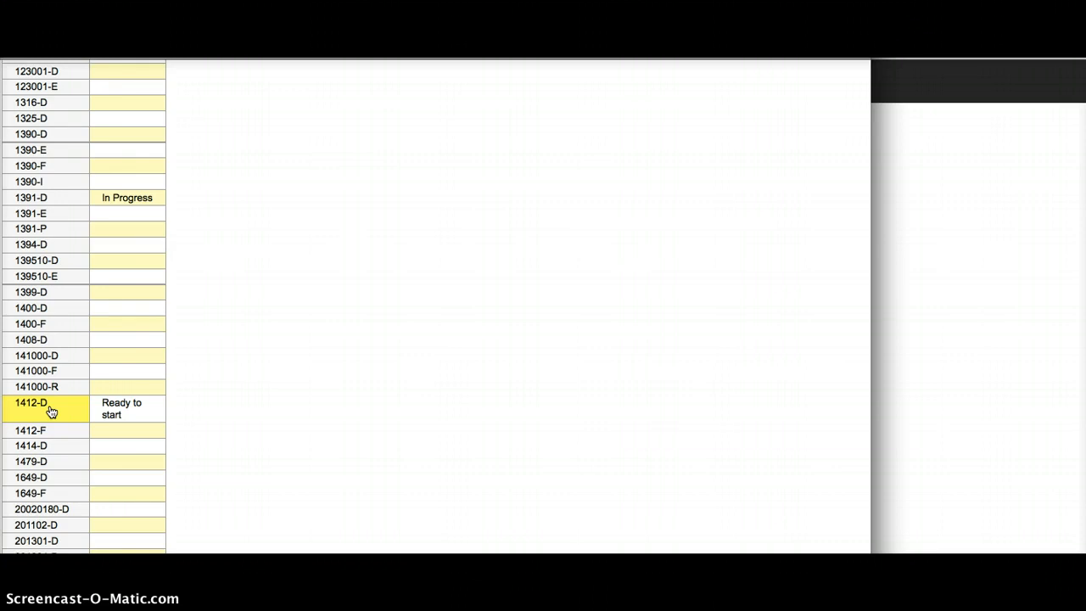
click(51, 412)
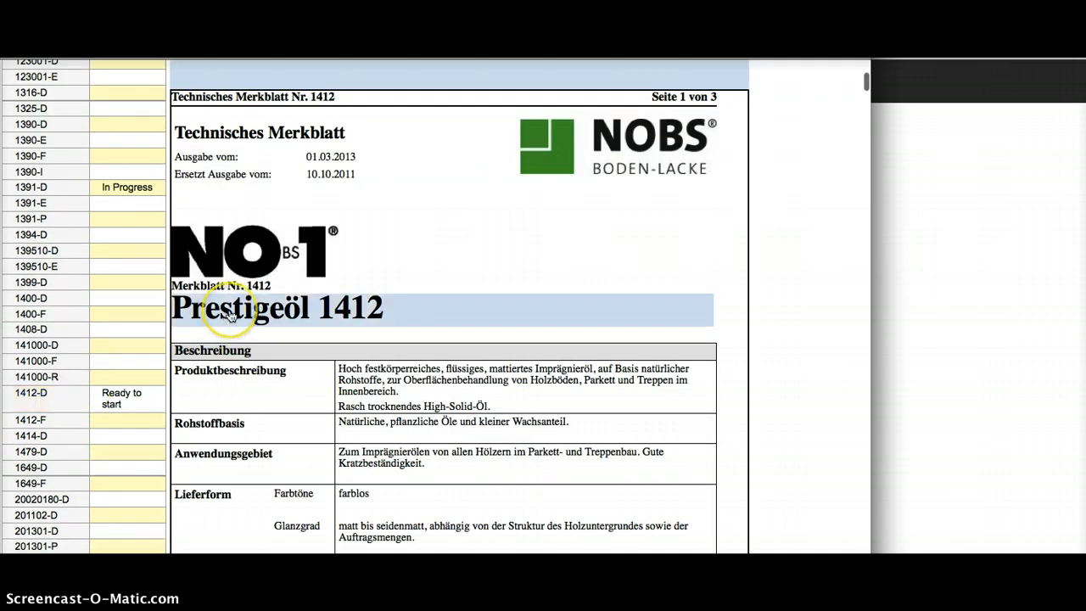
- Save the comment "Here I can make a comment" on datasheet 1412-D
scroll(229, 315, up, 5)
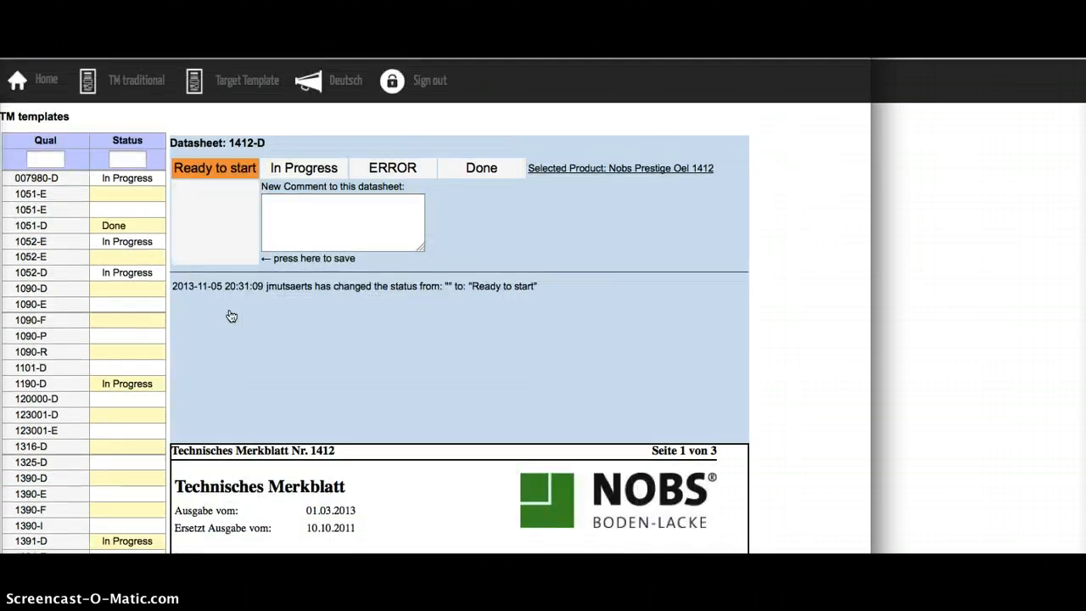
click(268, 208)
click(237, 170)
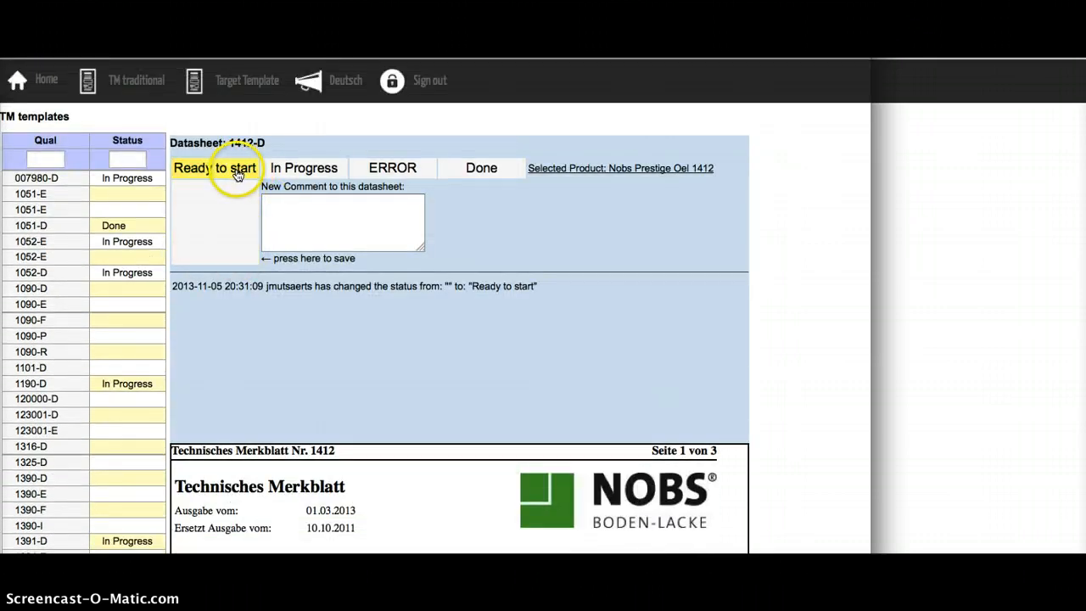
click(312, 210)
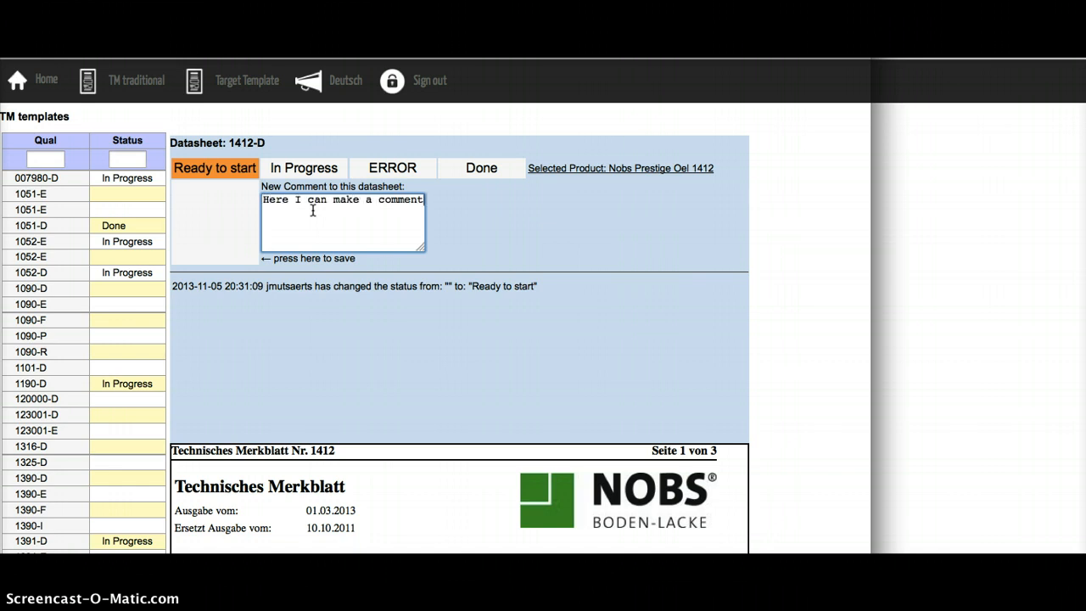
click(210, 210)
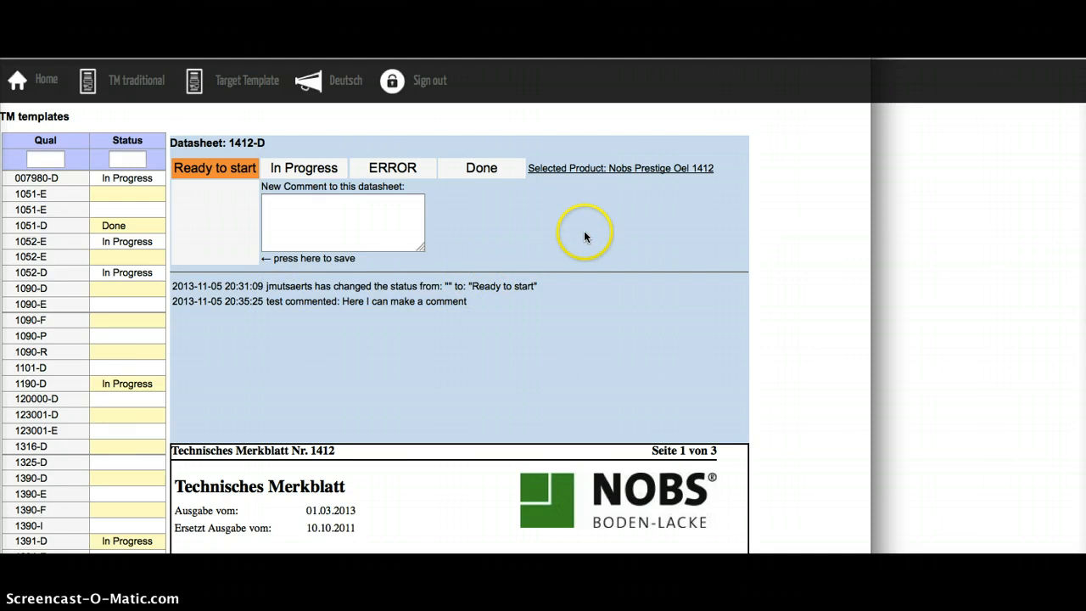
- Examine the Prestigeöl 1412 datasheet from its description through the technical data to the pretreatment and processing sections
scroll(549, 289, down, 8)
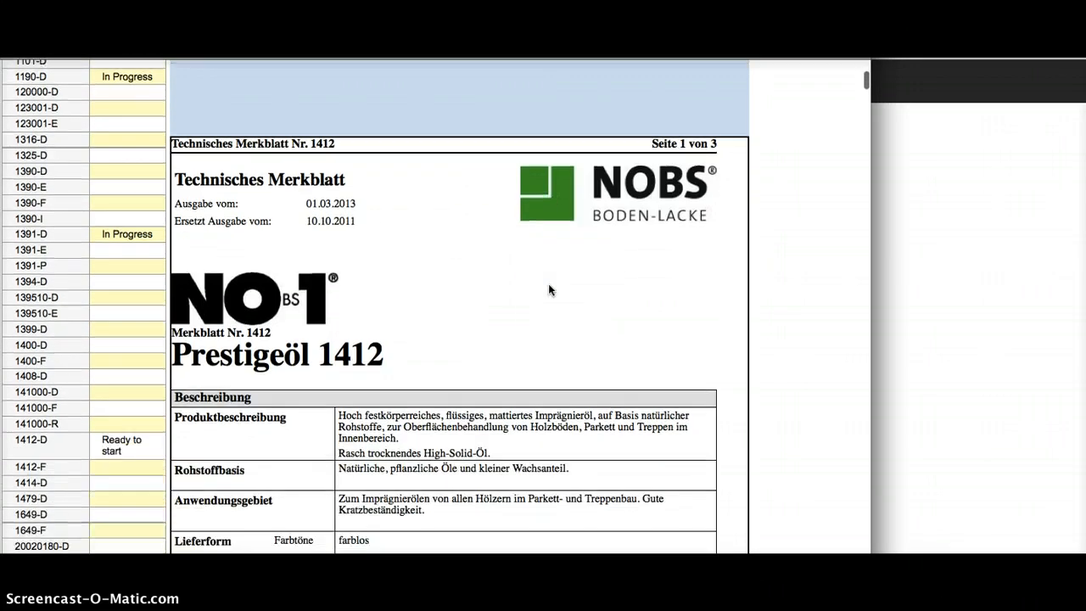
scroll(549, 284, down, 3)
click(530, 151)
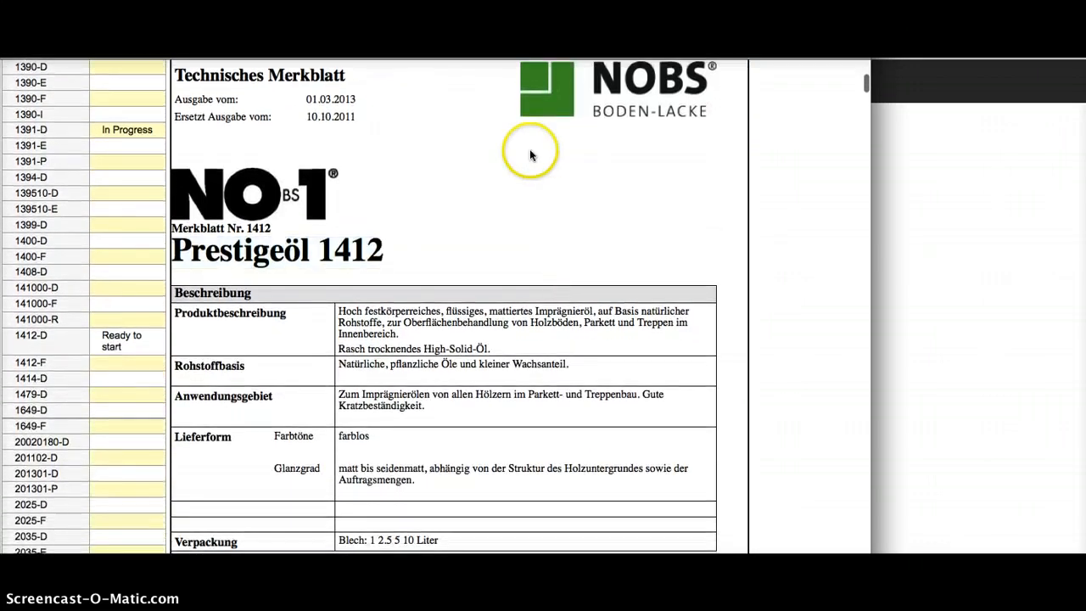
scroll(530, 148, down, 2)
scroll(530, 151, down, 10)
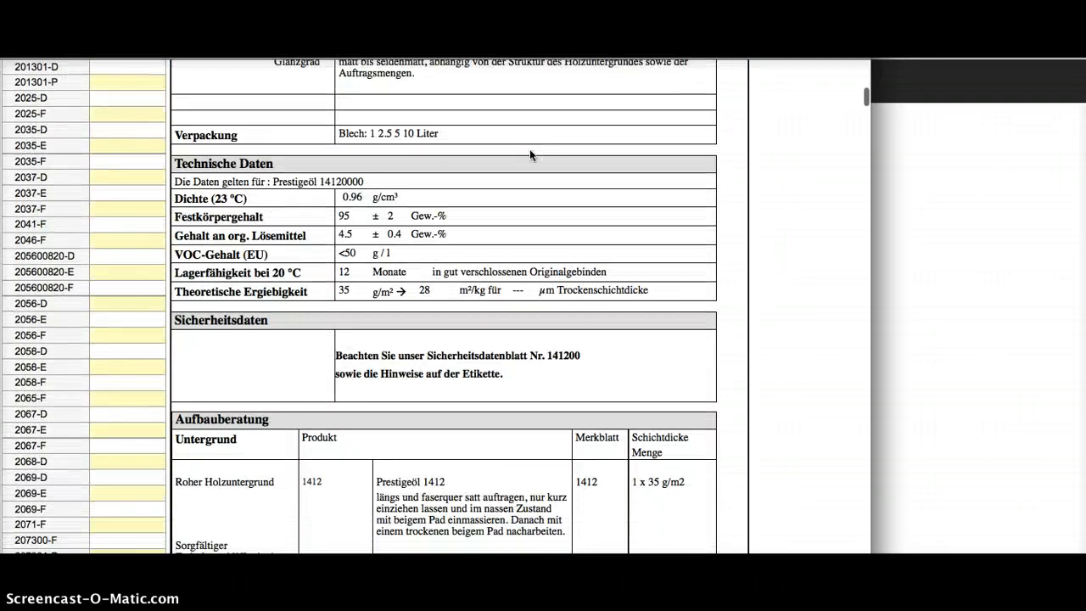
scroll(532, 154, down, 8)
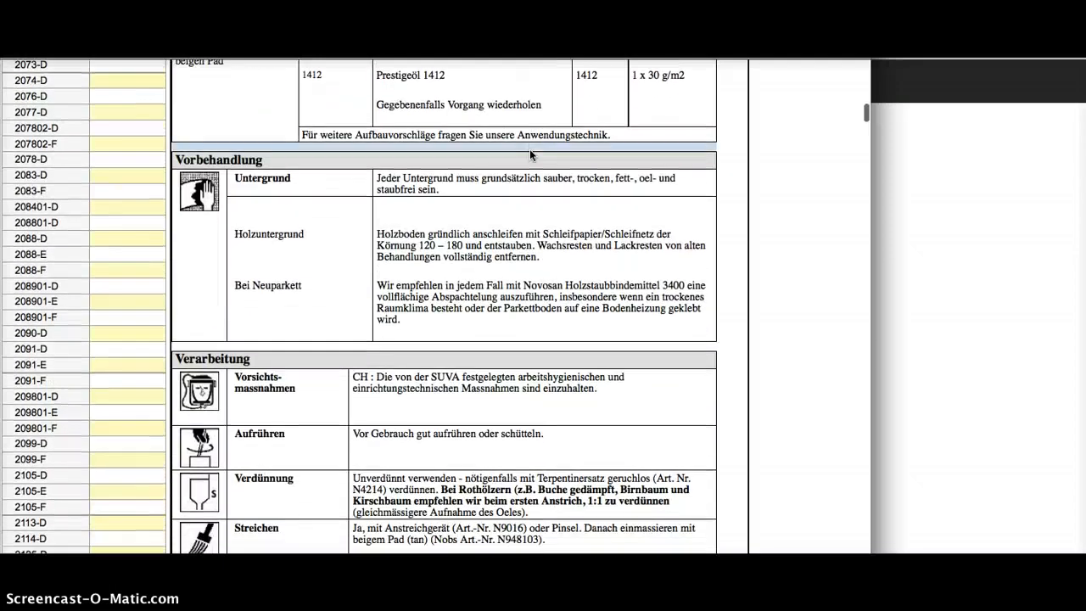
scroll(530, 148, up, 18)
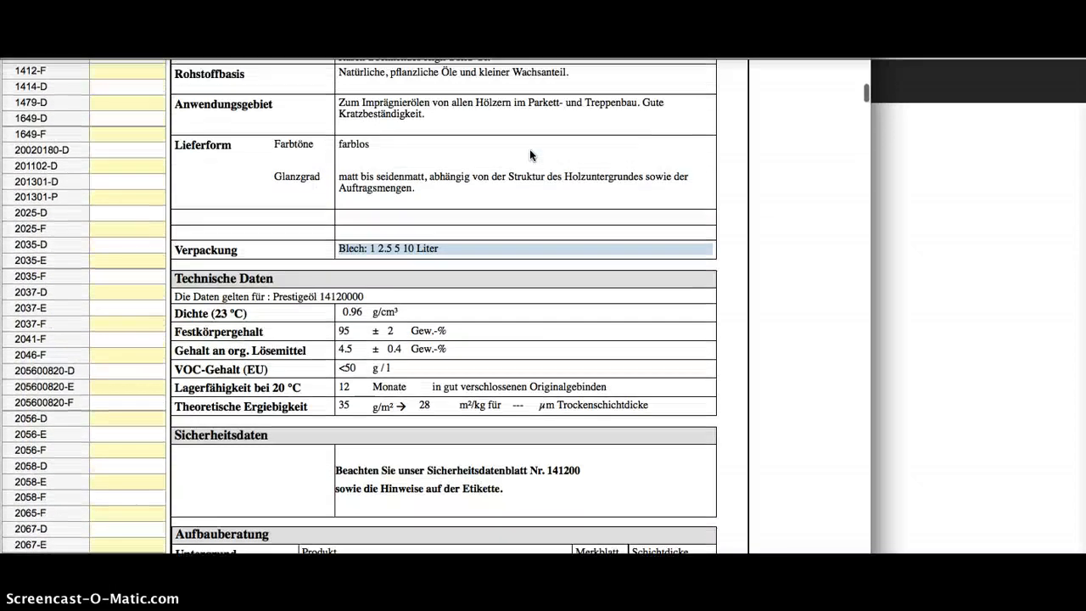
scroll(530, 148, up, 1)
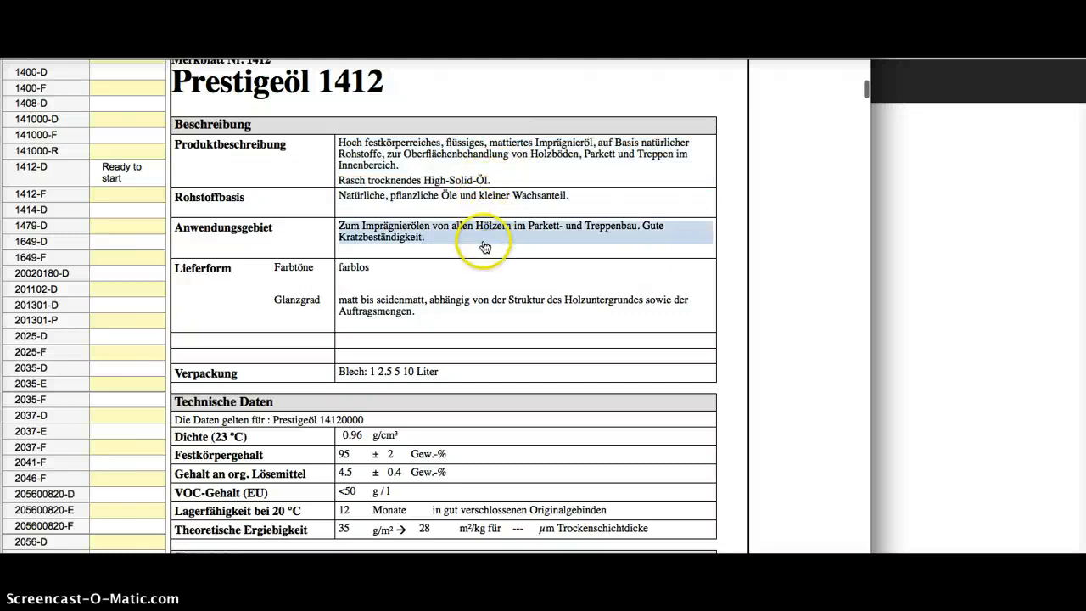
scroll(440, 214, up, 2)
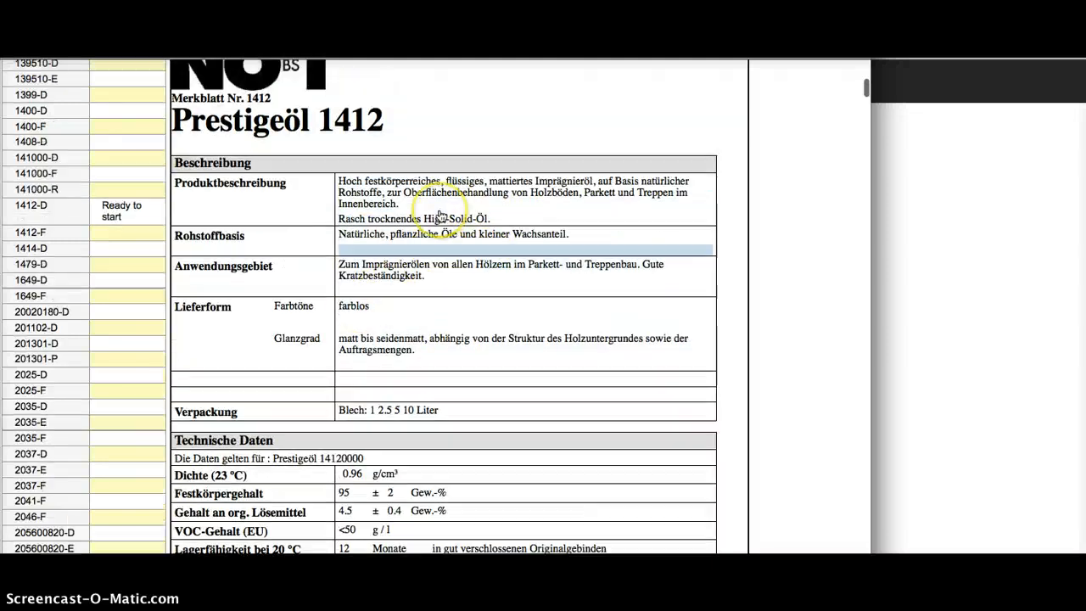
scroll(439, 213, up, 3)
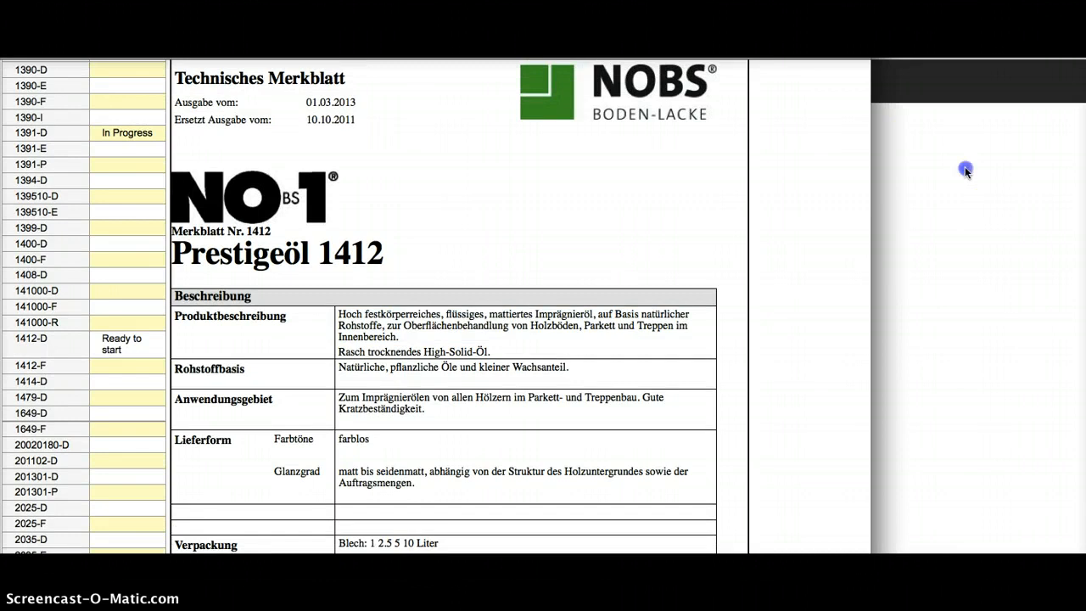
- In the second browser window, reload the home page and open the target template for Nobs Prestige Oel 1412
click(965, 167)
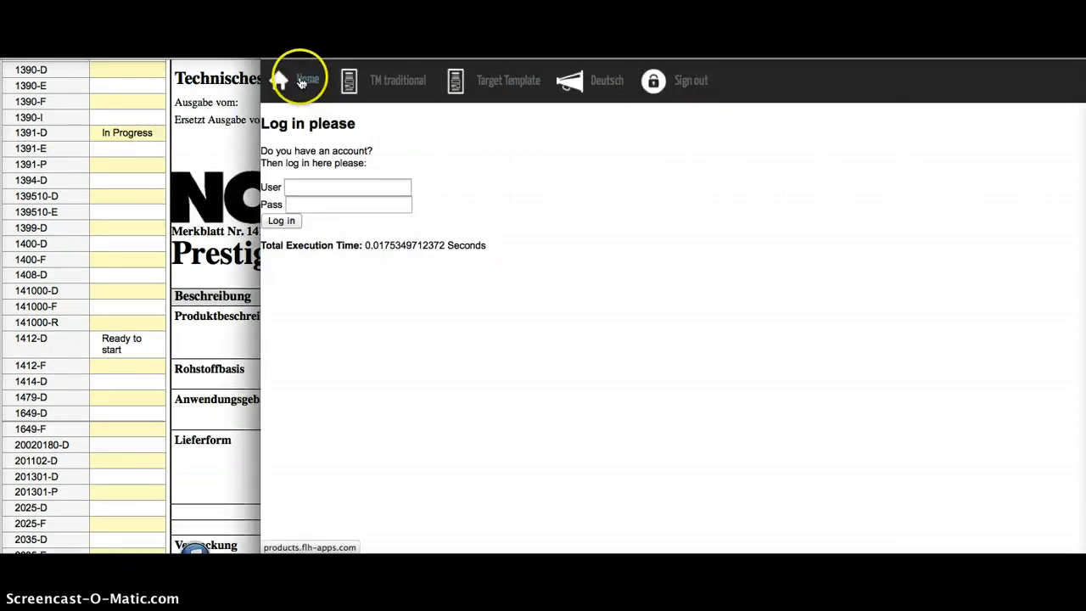
click(308, 82)
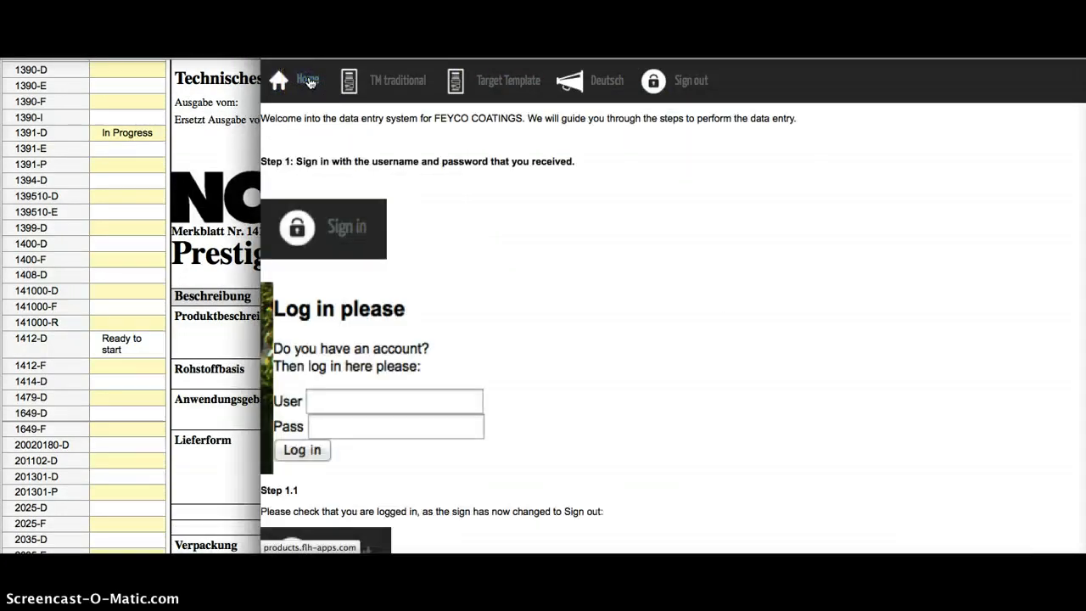
click(506, 84)
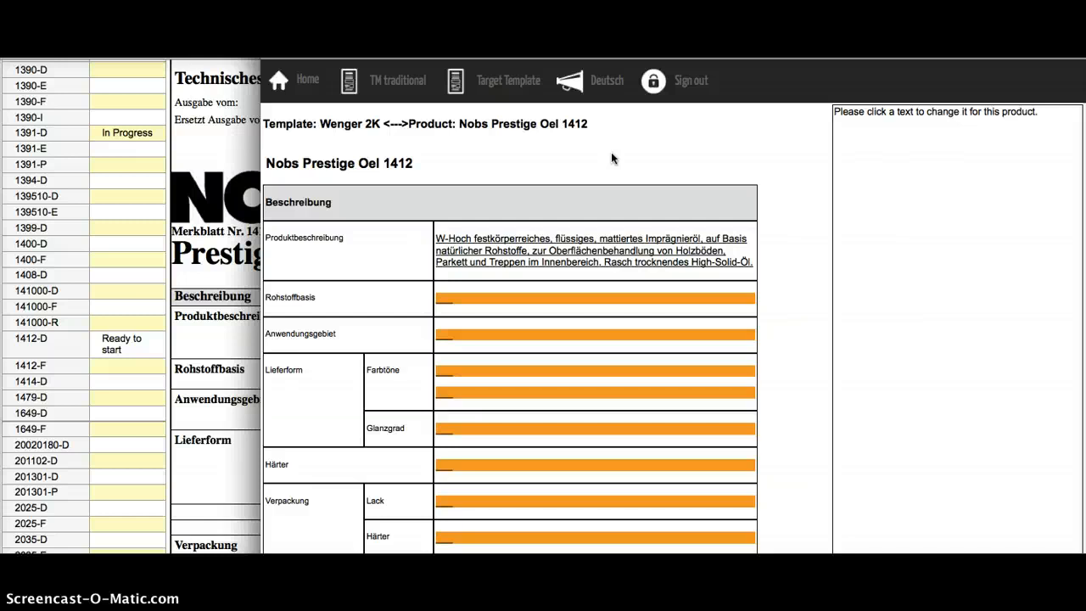
- Compare the Beschreibung fields of the target template with the same section of the original datasheet
scroll(611, 158, down, 2)
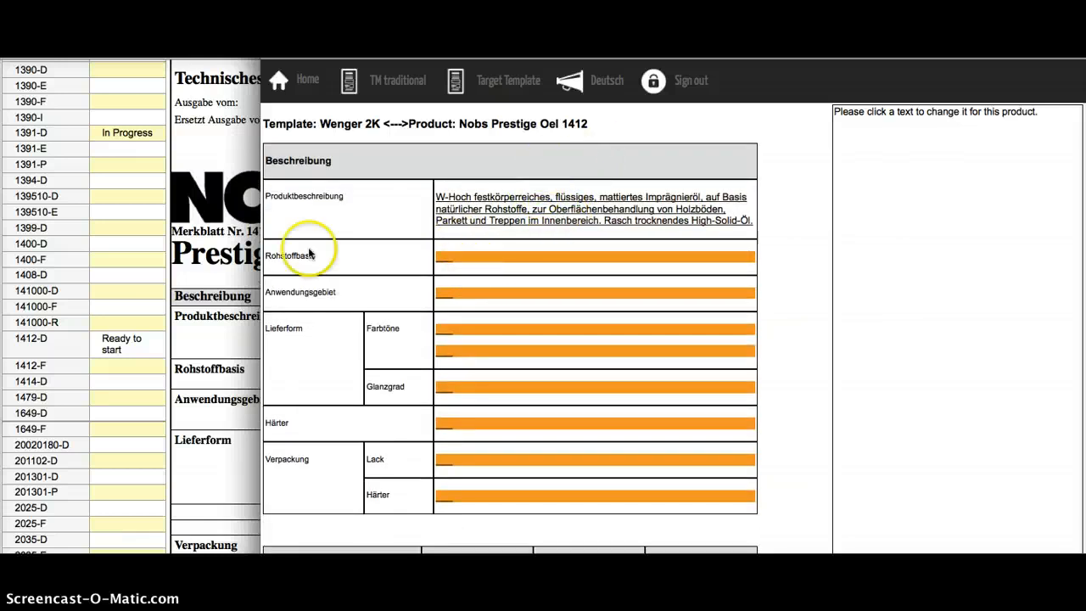
click(212, 268)
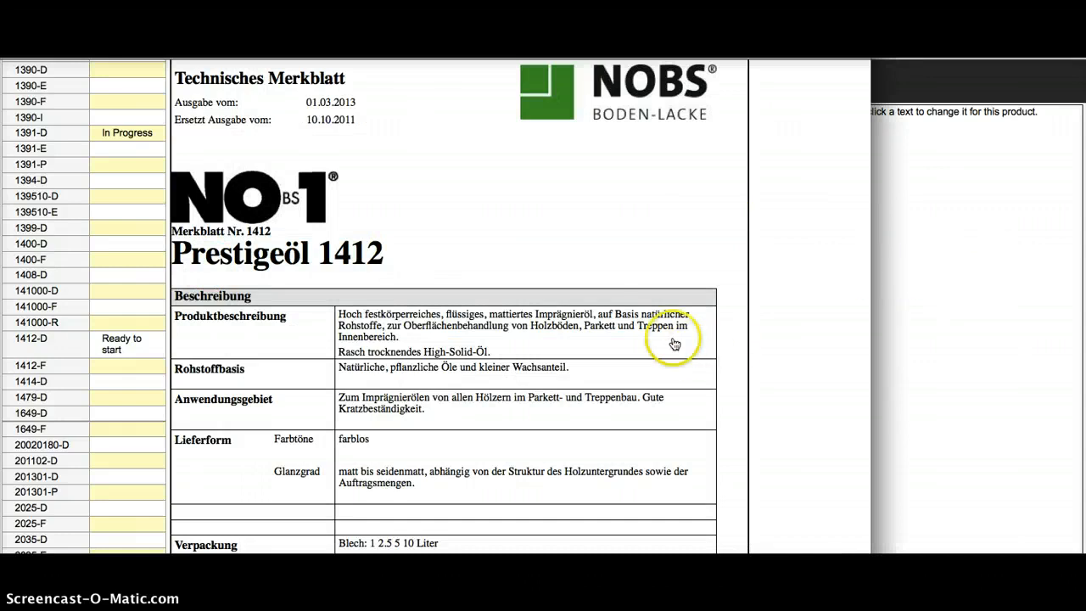
scroll(674, 339, down, 3)
scroll(675, 344, down, 1)
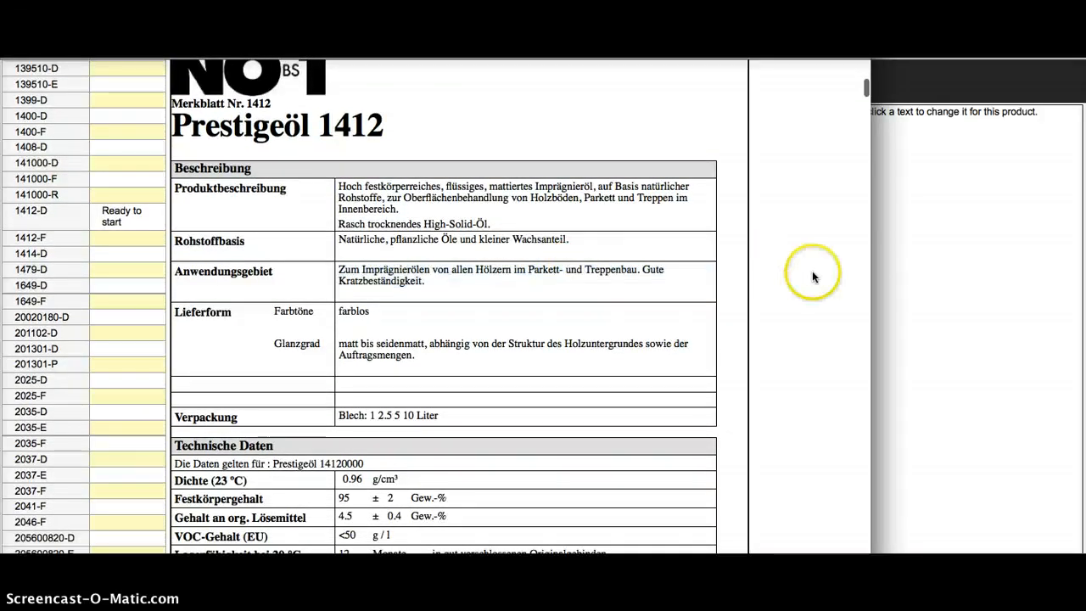
click(972, 261)
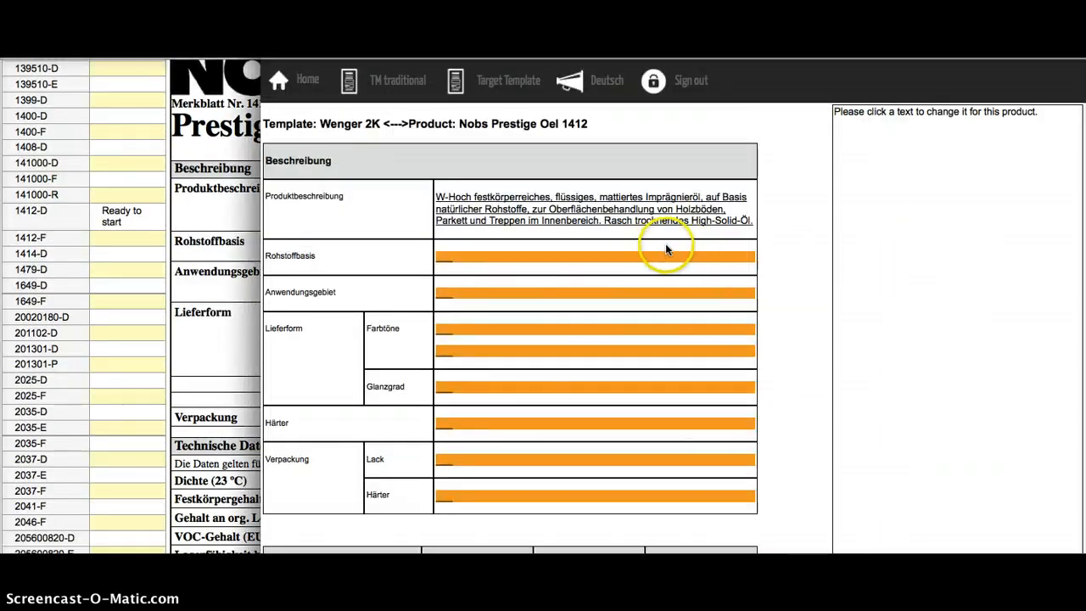
scroll(755, 268, down, 2)
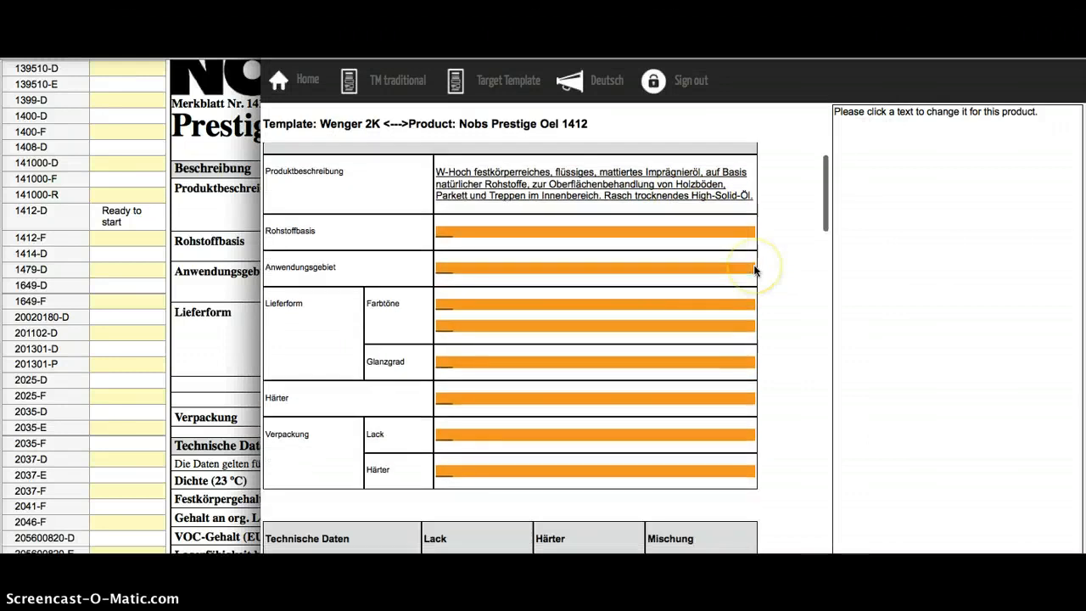
scroll(688, 235, up, 1)
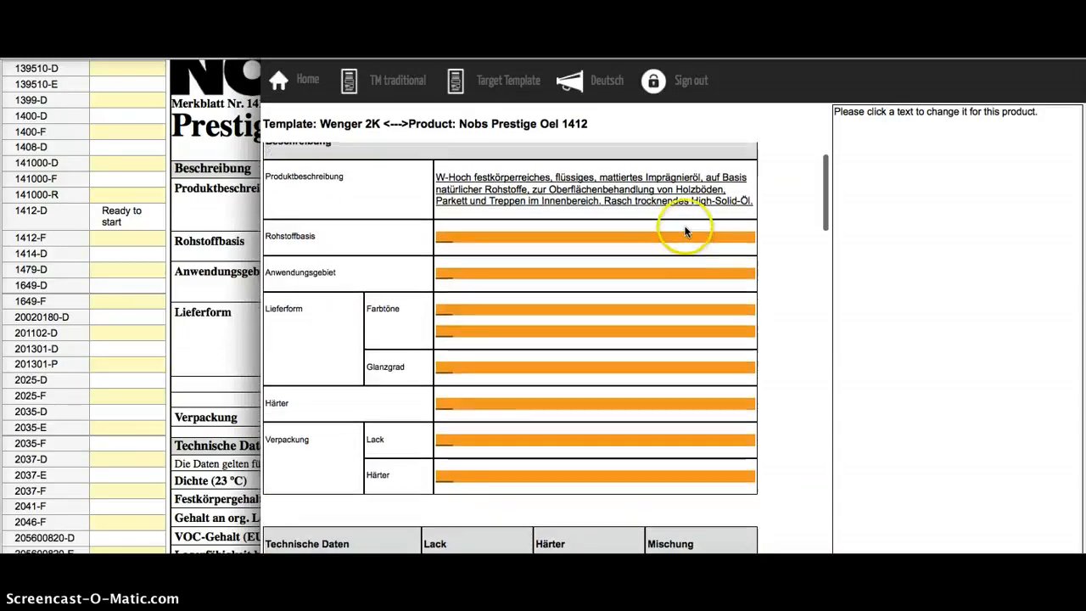
- Select the empty Rohstoffbasis field in the target template and transfer the datasheet text "Natürliche, pflanzliche Öle und kleiner Wachsanteil." to its new text block
click(613, 236)
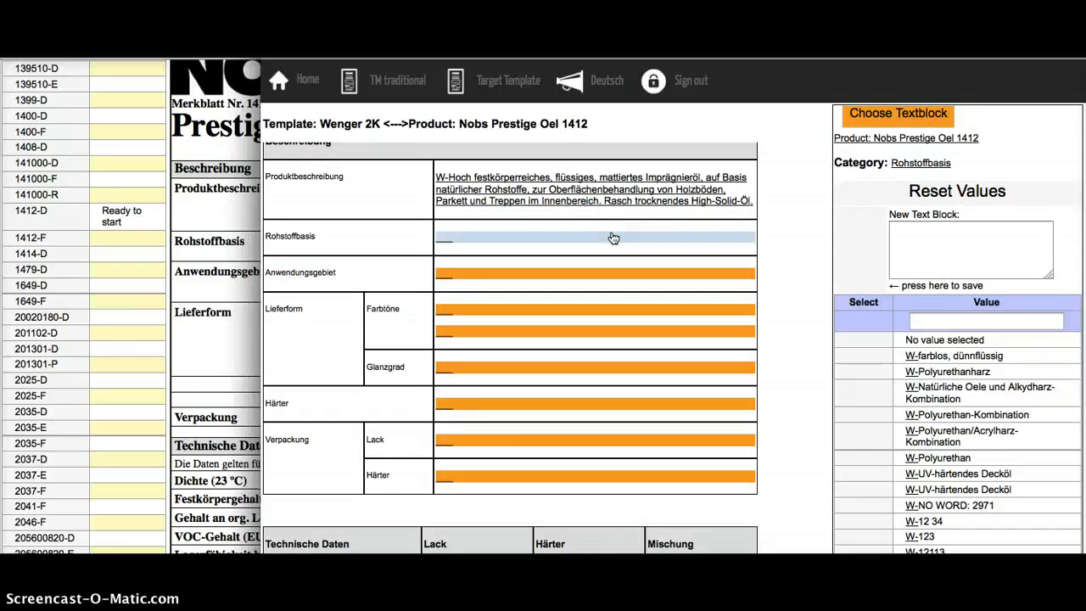
click(211, 213)
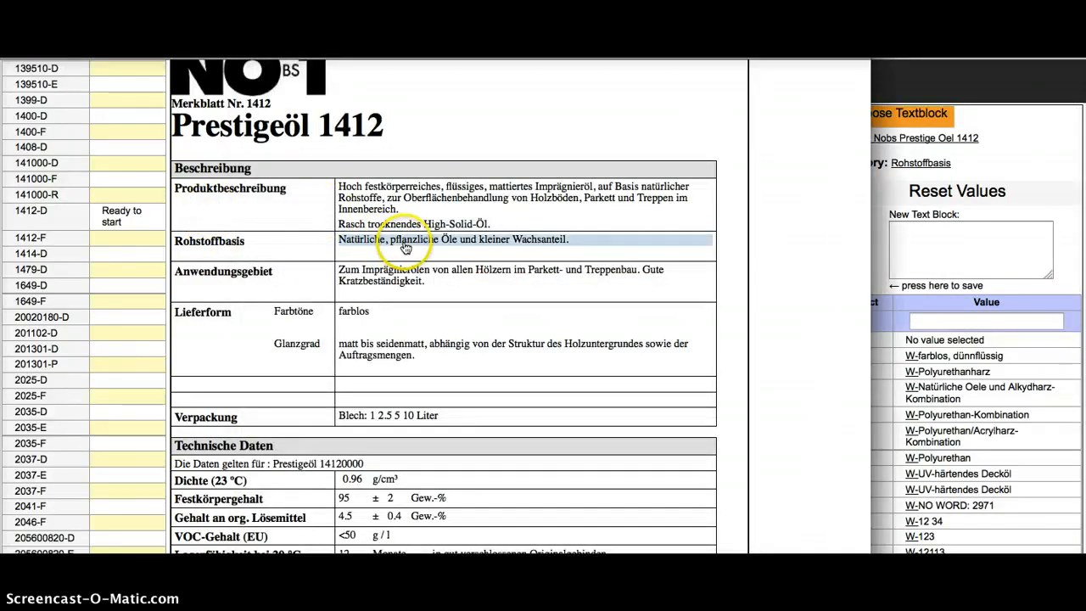
click(1001, 161)
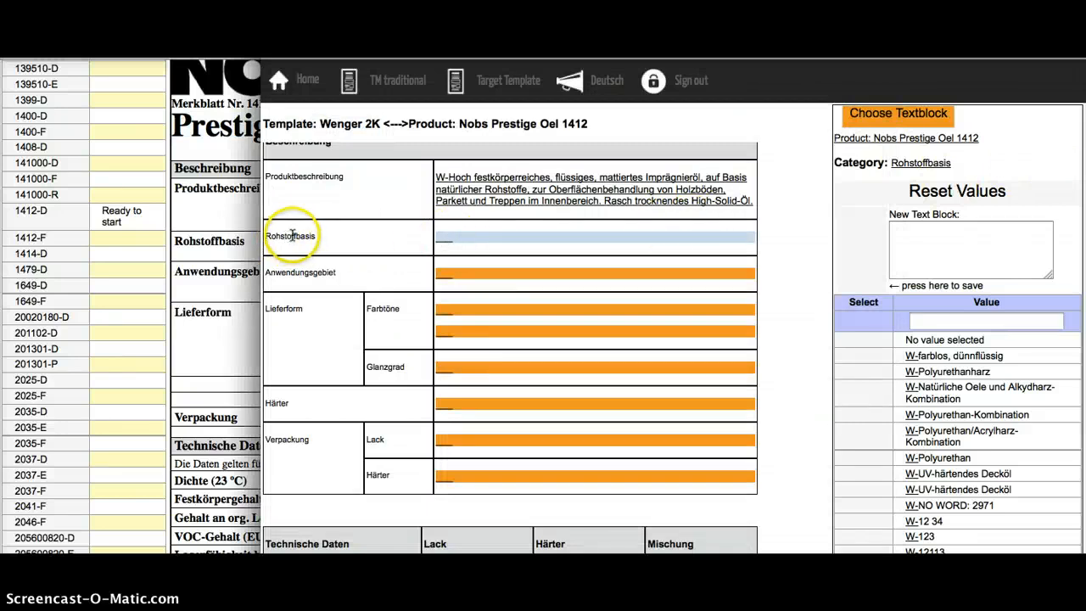
click(215, 247)
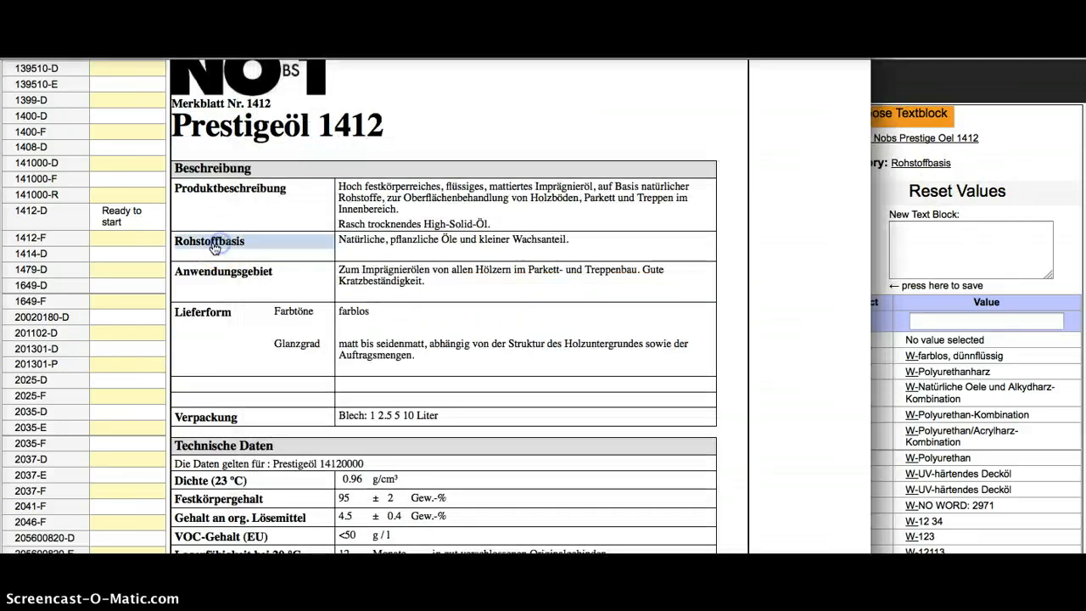
click(399, 243)
click(1044, 150)
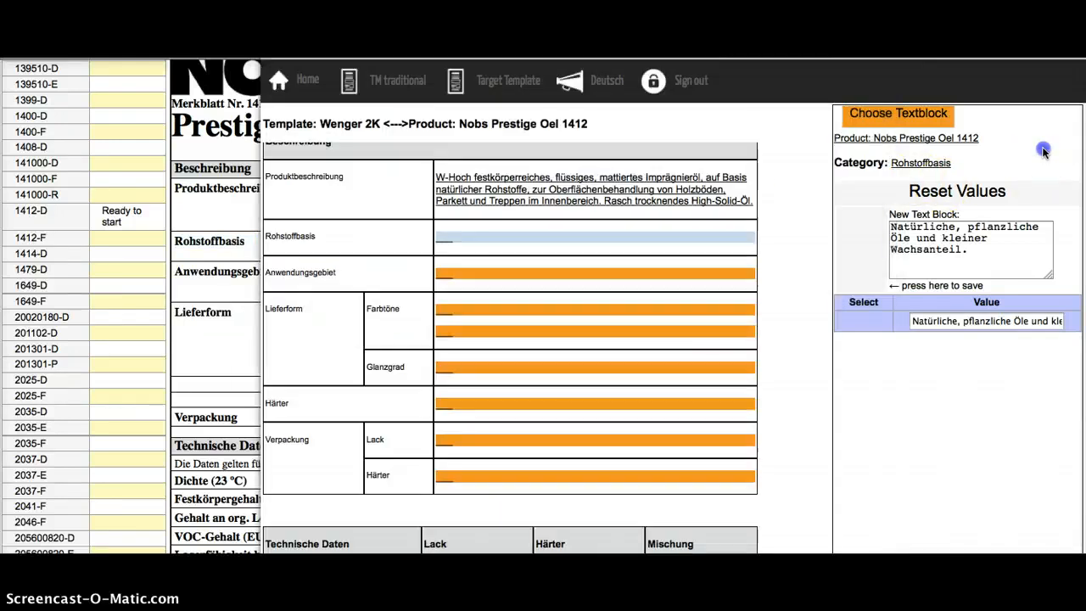
- Save the Rohstoffbasis text block, and fill Anwendungsgebiet with the datasheet text "Zum Imprägnierölen von allen Hölzern im Parkett- und Treppenbau. Gute Kratzbeständigkeit."
click(875, 240)
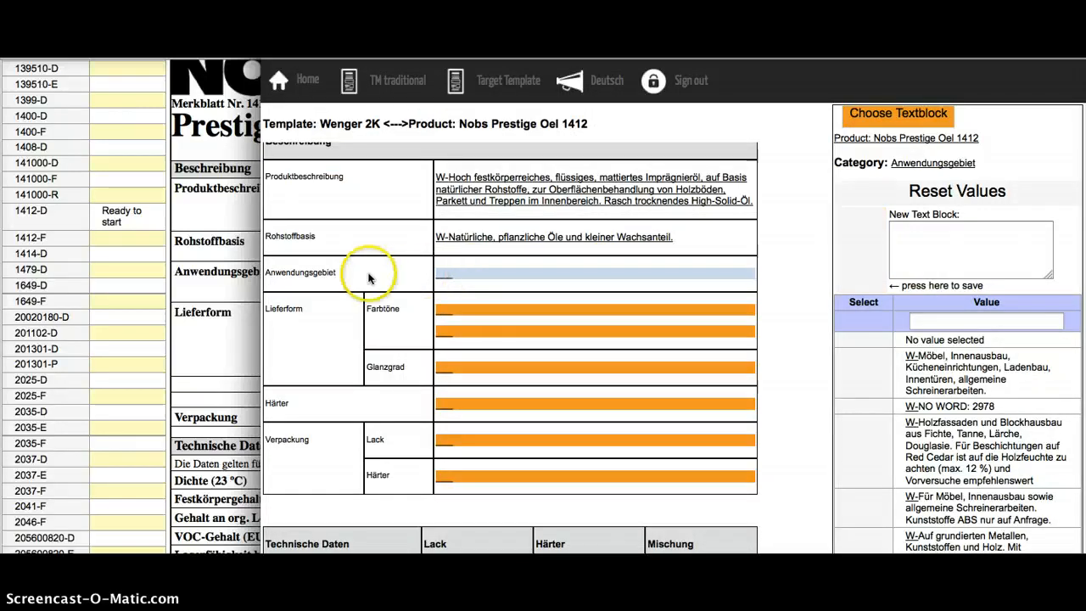
click(216, 308)
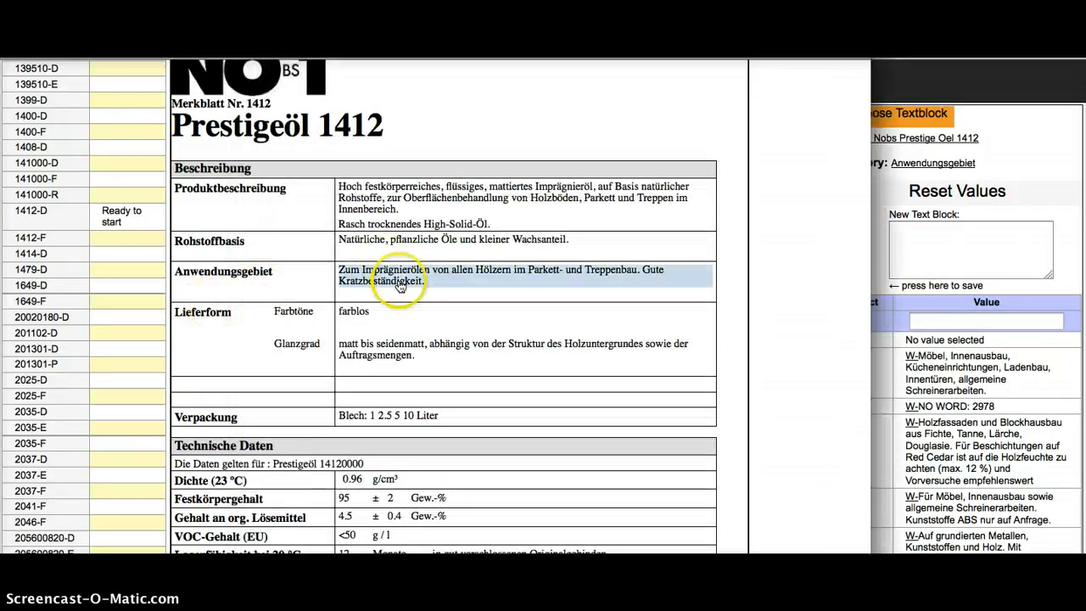
click(400, 282)
click(1030, 156)
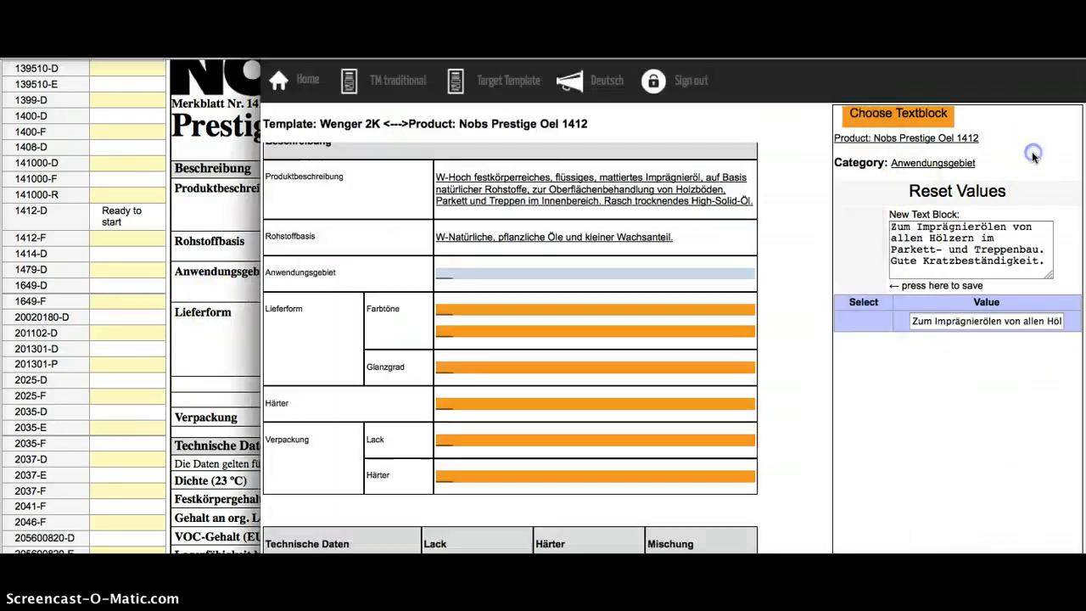
click(877, 244)
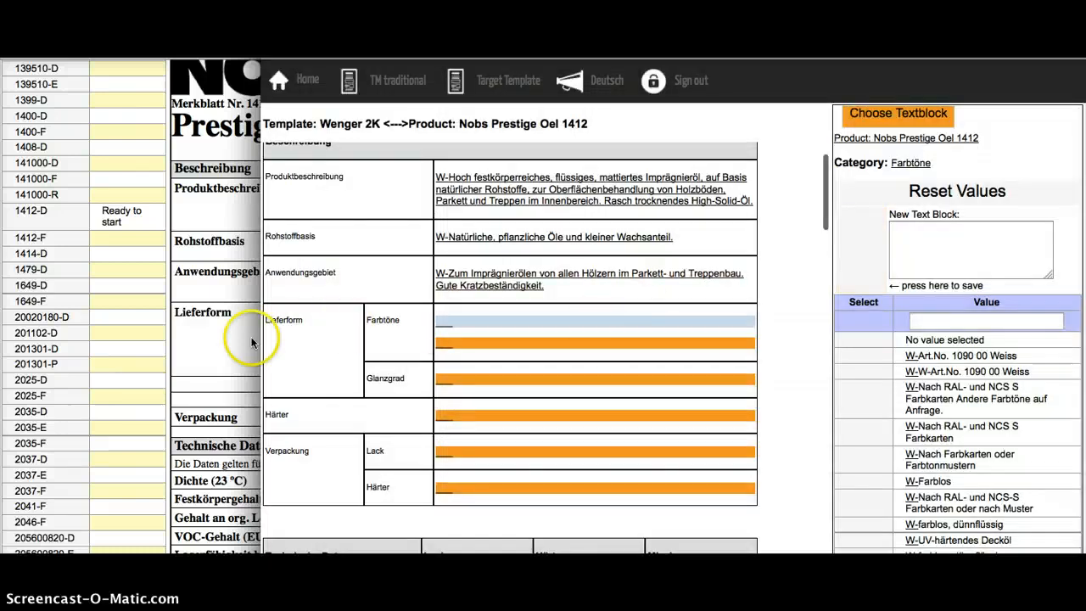
- Look up the datasheet colour "farblos" and assign the first existing Farblos text block to Farbtöne, leaving the second Farbtöne field without a value
click(252, 342)
click(360, 312)
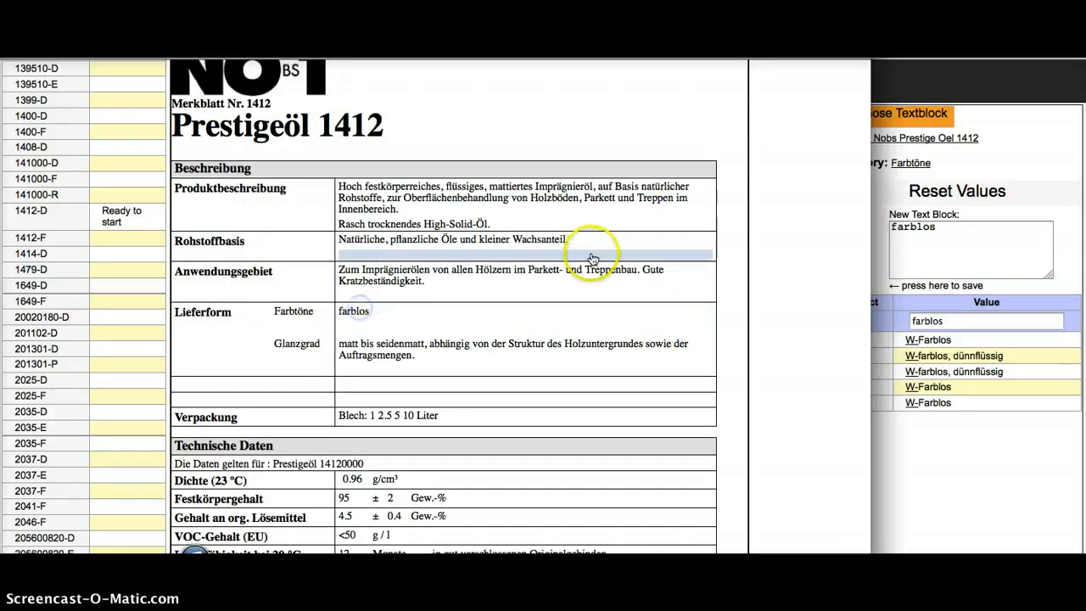
click(1031, 163)
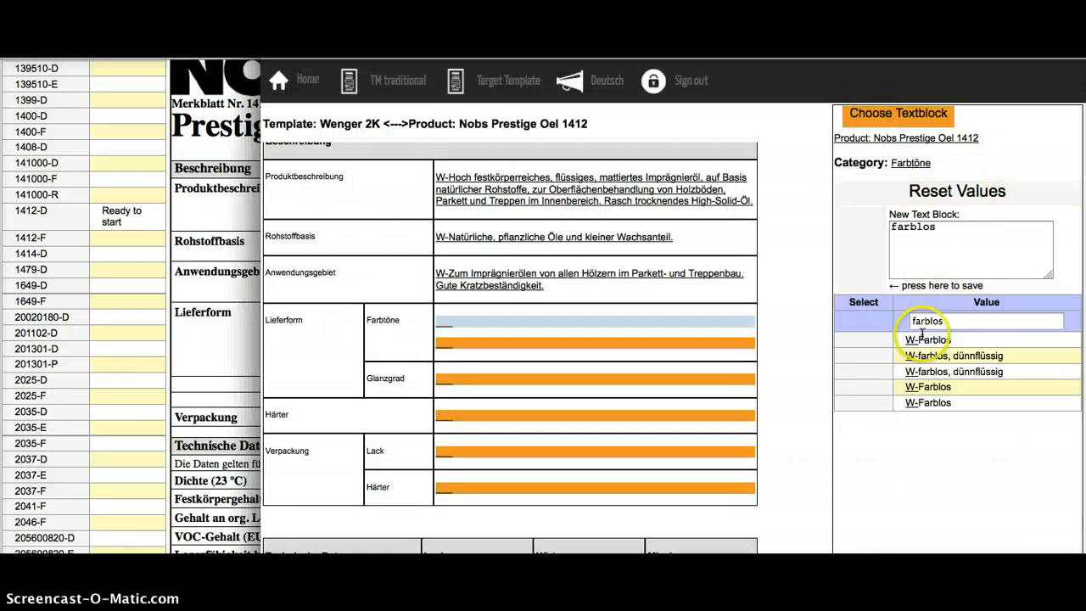
click(875, 345)
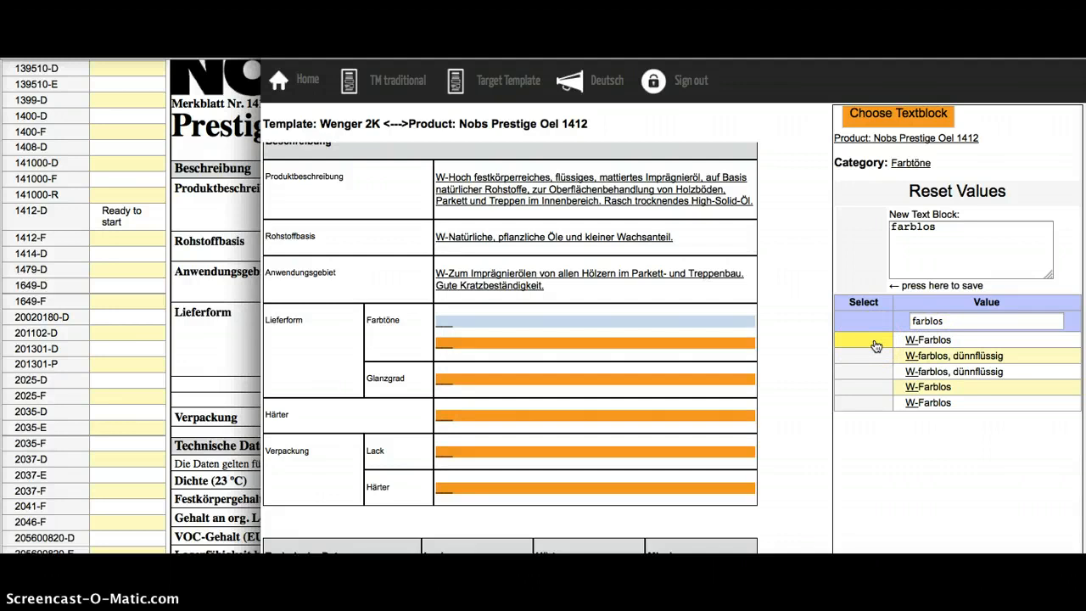
click(876, 343)
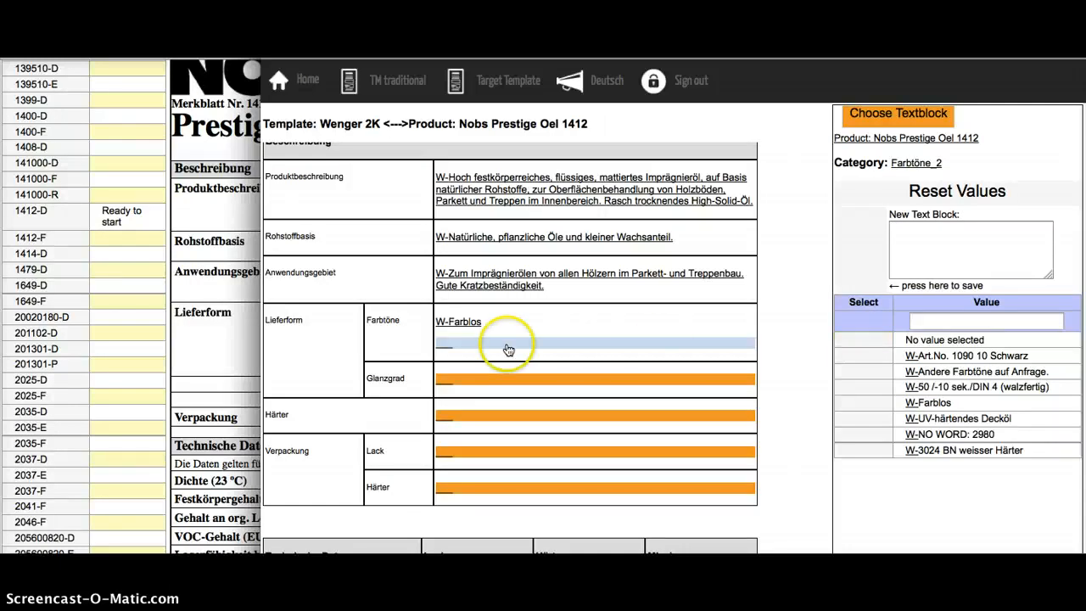
click(234, 360)
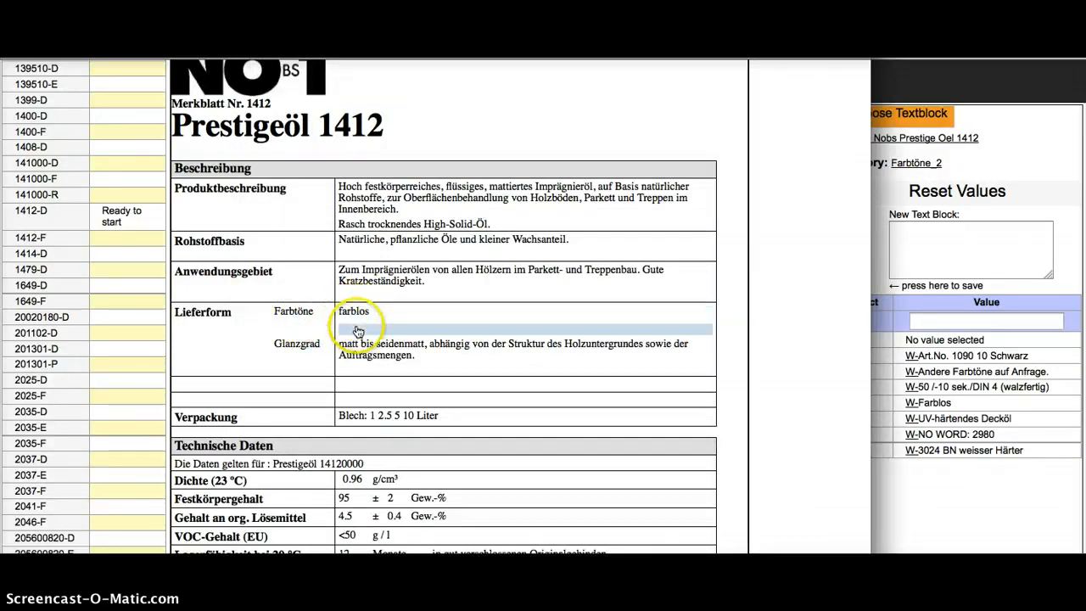
click(1008, 161)
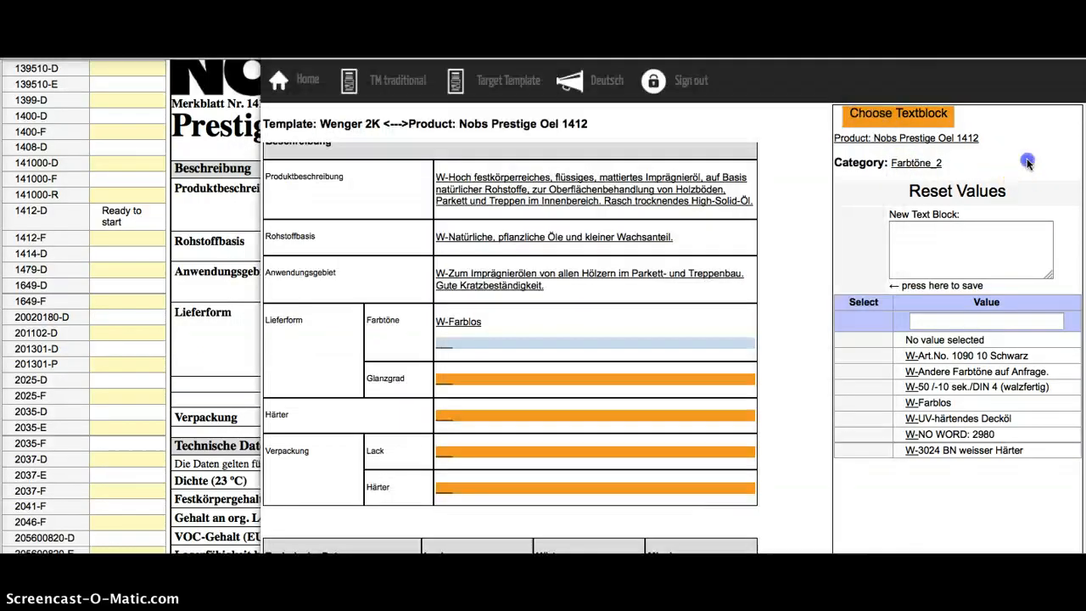
click(878, 344)
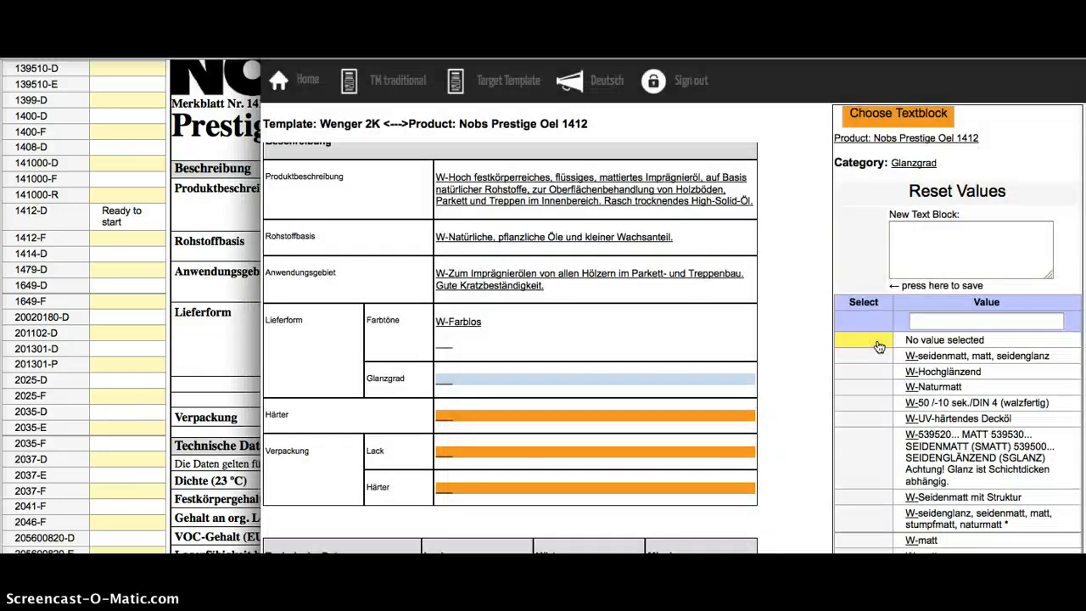
- Fill Glanzgrad with the datasheet text "matt bis seidenmatt, abhängig von der Struktur des Holzuntergrundes sowie der Auftragsmengen." as a new text block
click(235, 339)
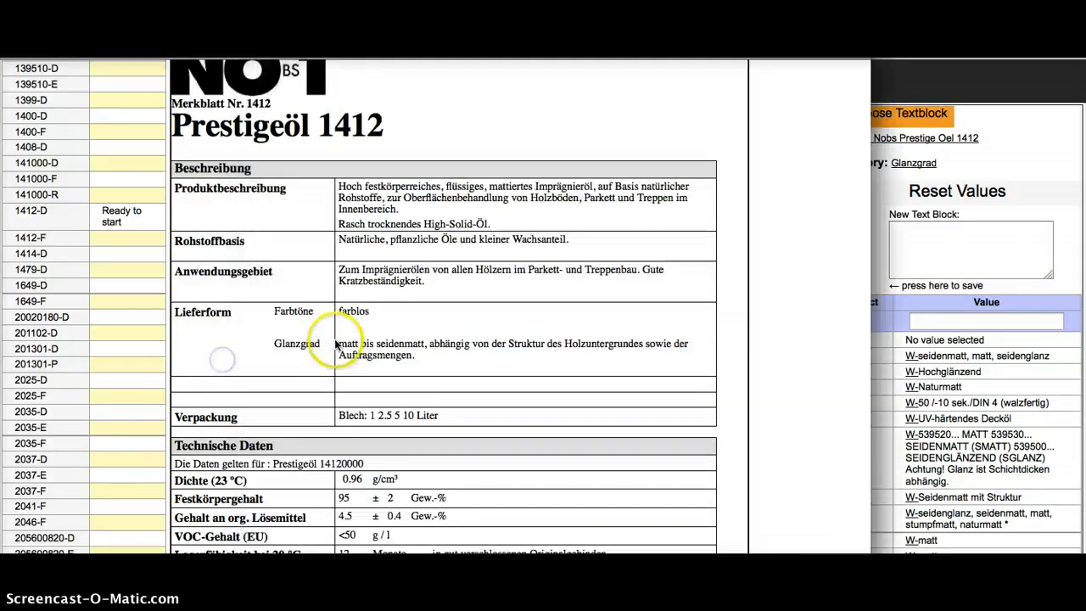
click(649, 357)
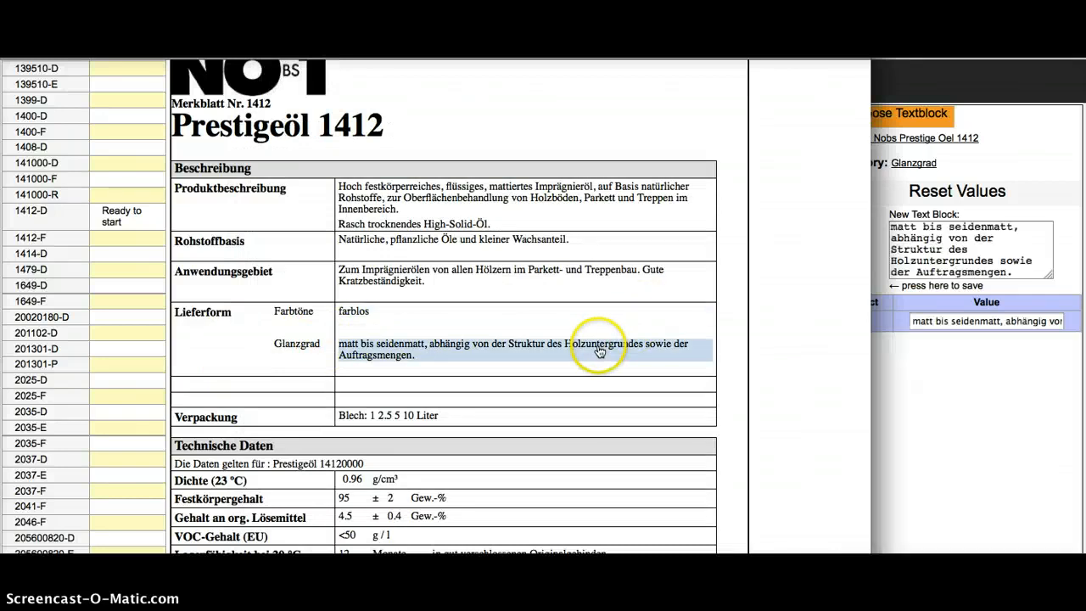
click(1042, 146)
click(853, 255)
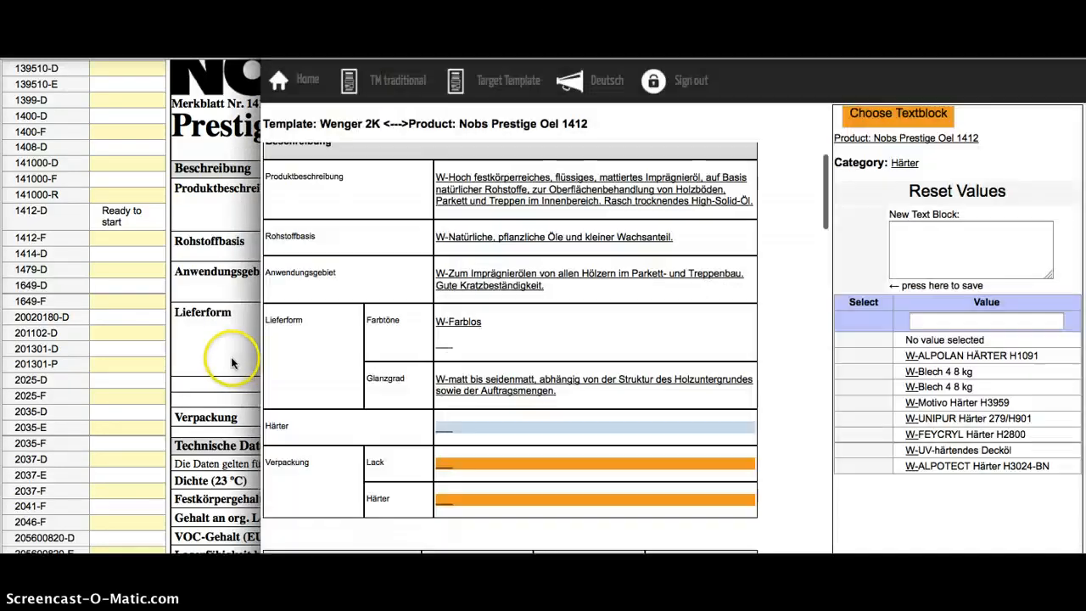
- Check the datasheet for a Härter entry below Lieferform and save the template's Härter field as an empty text block
click(231, 361)
scroll(339, 390, down, 5)
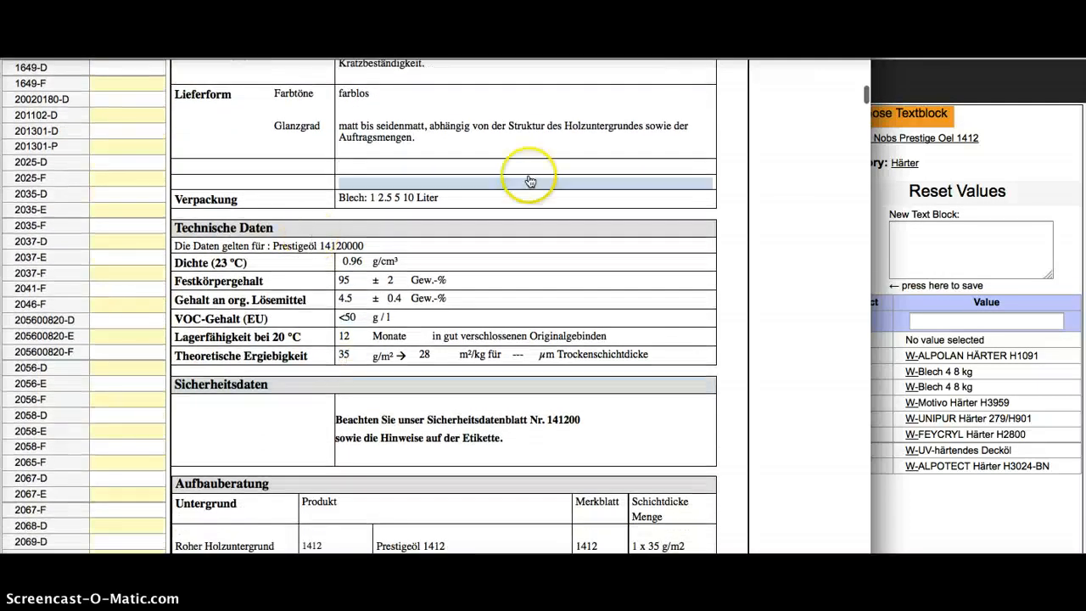
click(841, 145)
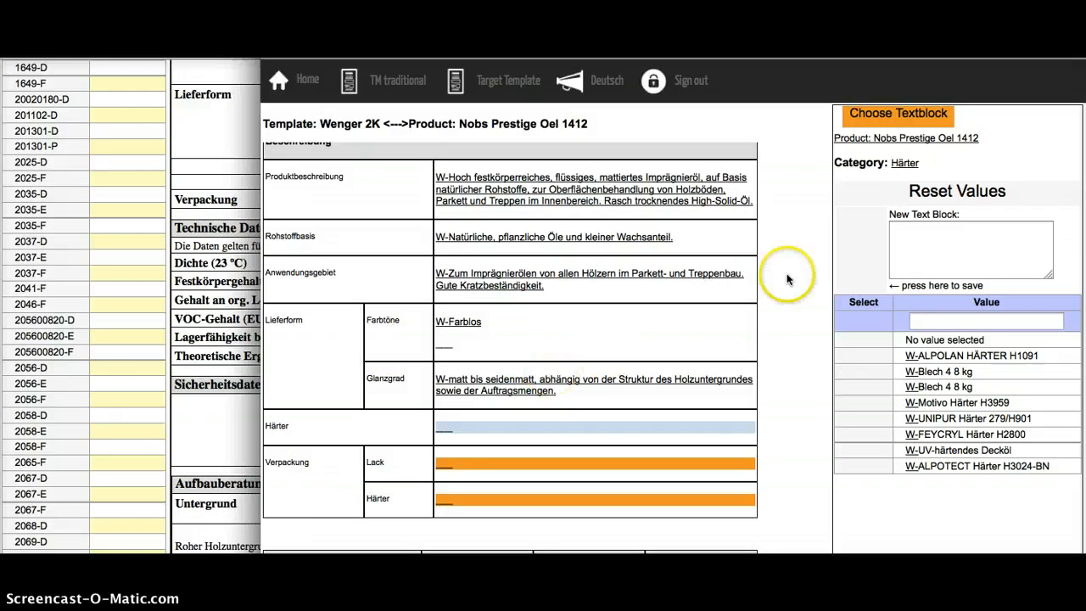
click(870, 242)
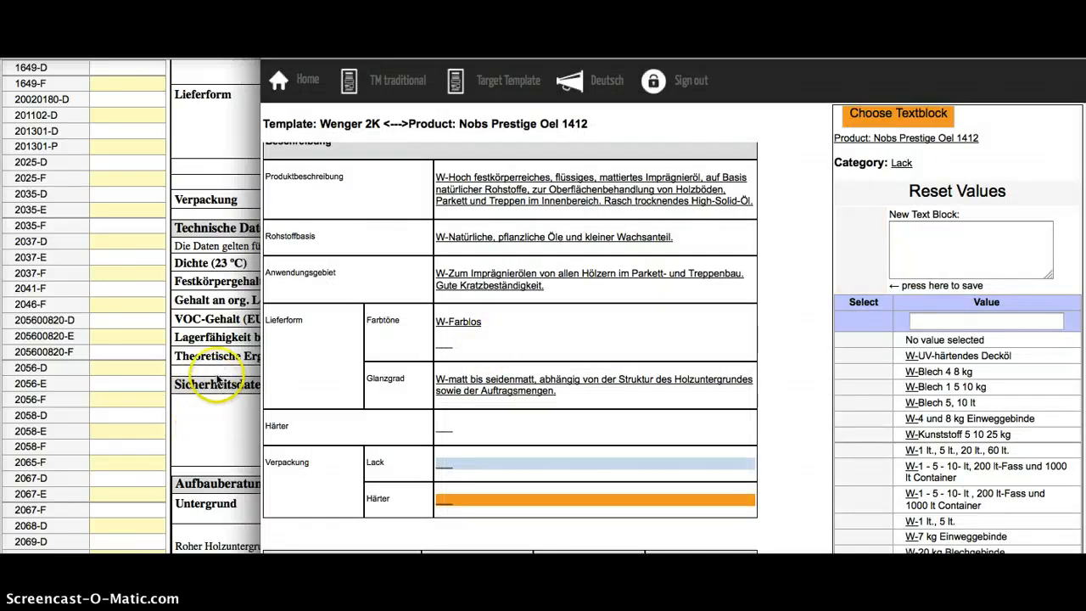
- Fill the Verpackung field for Lack with "Blech: 1 2.5 5 10 Liter" from the datasheet and save the Verpackung field for Härter empty
click(233, 225)
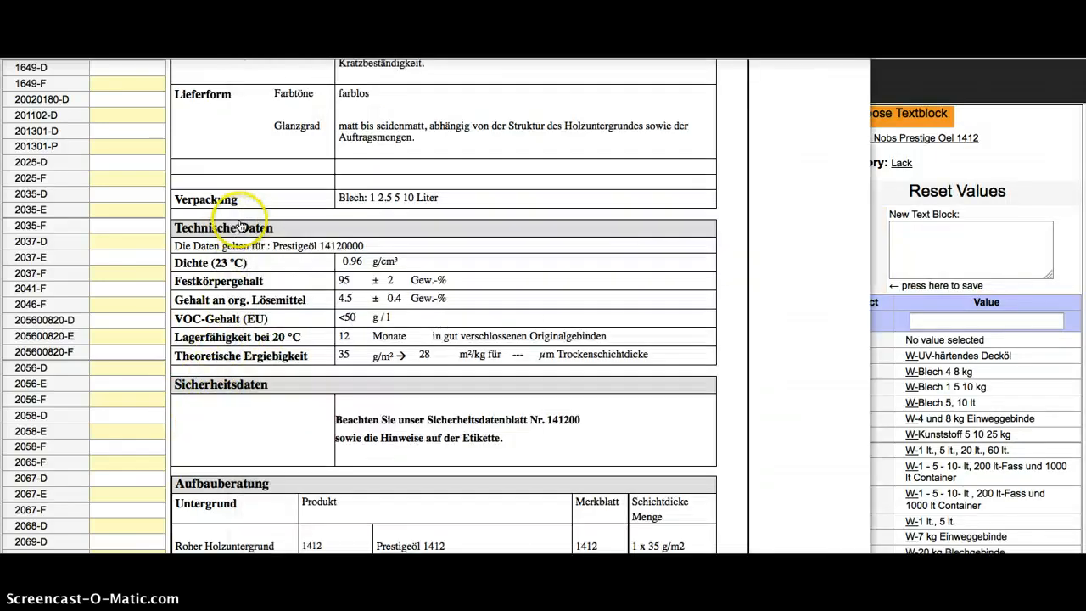
click(393, 207)
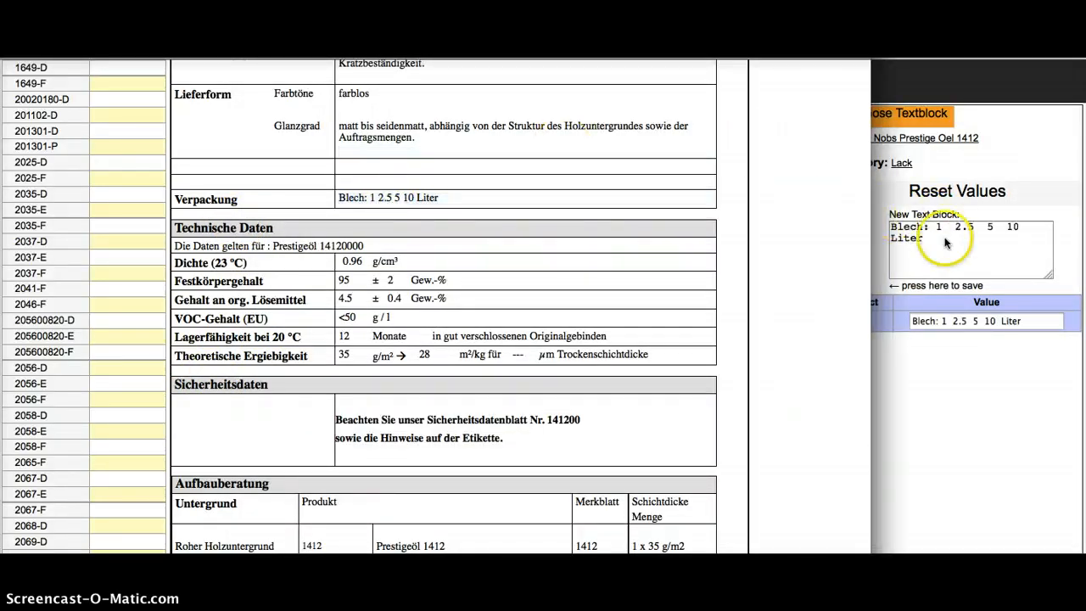
click(838, 251)
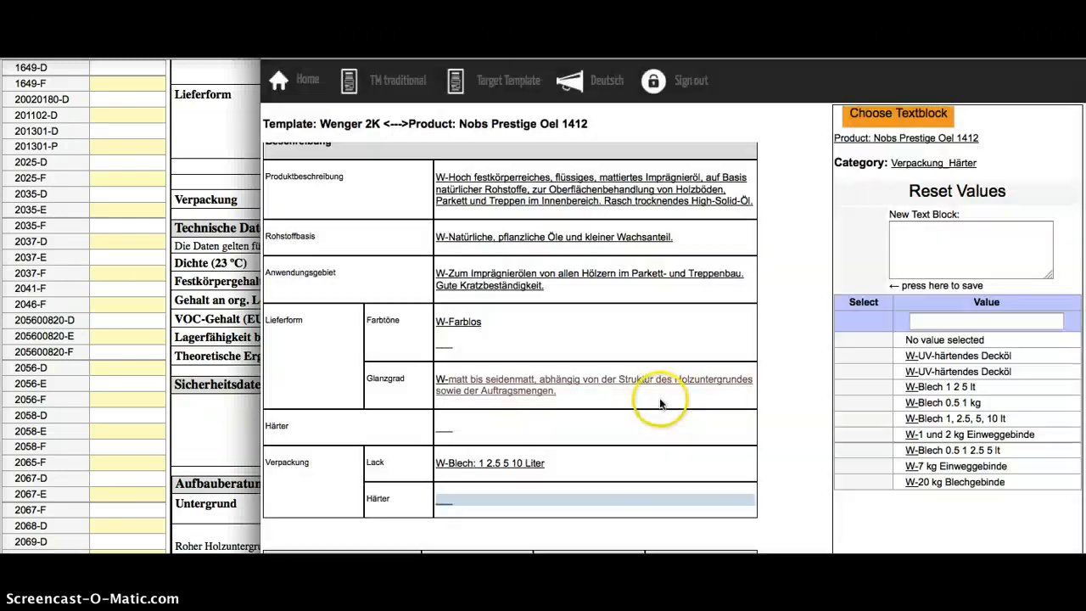
scroll(659, 400, down, 1)
scroll(659, 401, down, 3)
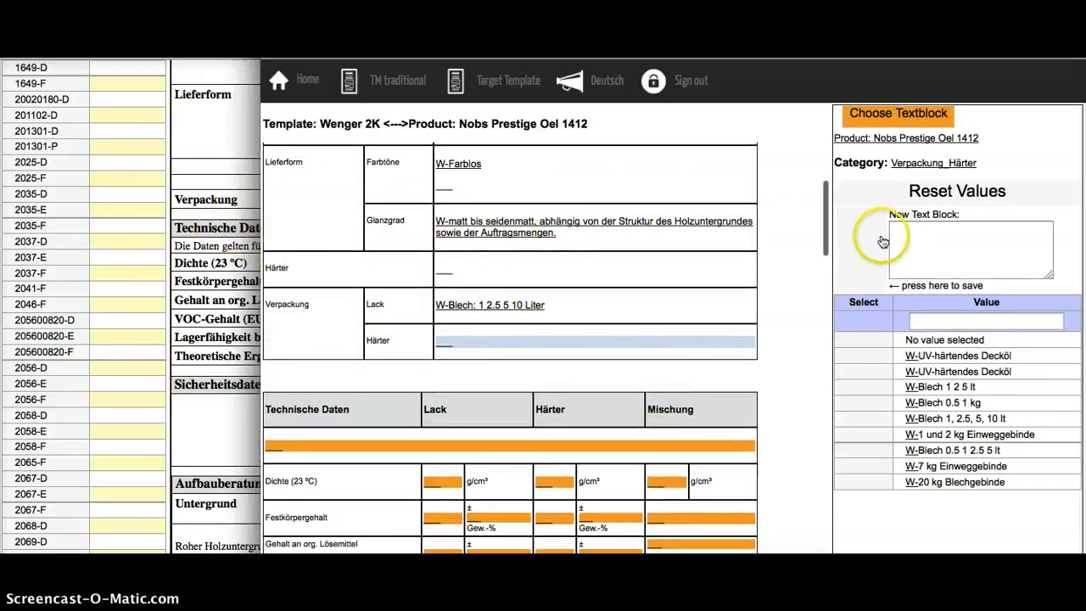
click(869, 259)
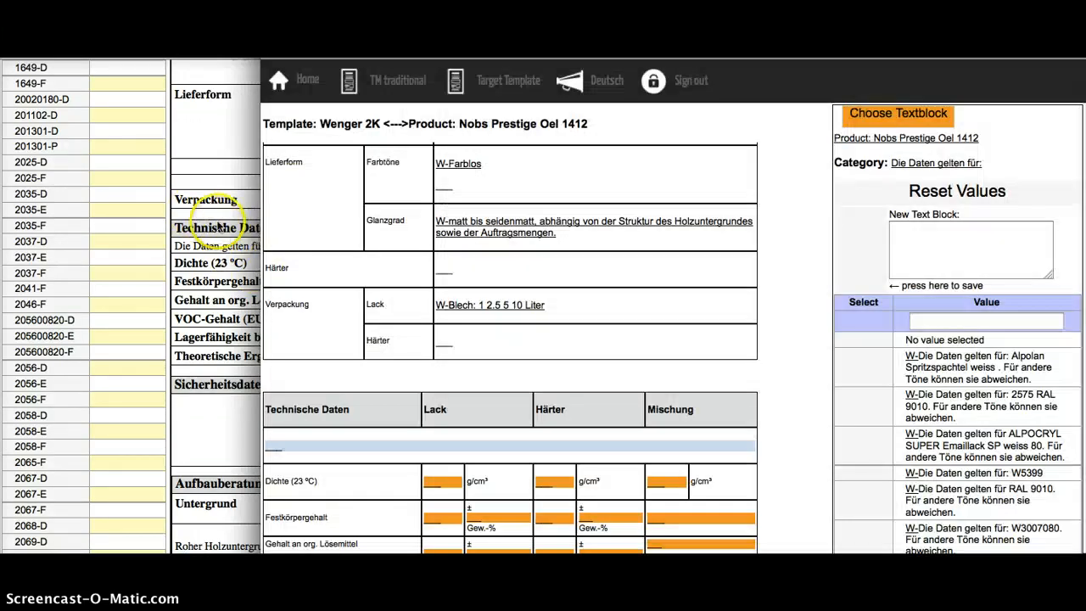
- Transfer the datasheet line "Die Daten gelten für : Prestigeöl 14120000" to the first row of Technische Daten and save it
click(219, 227)
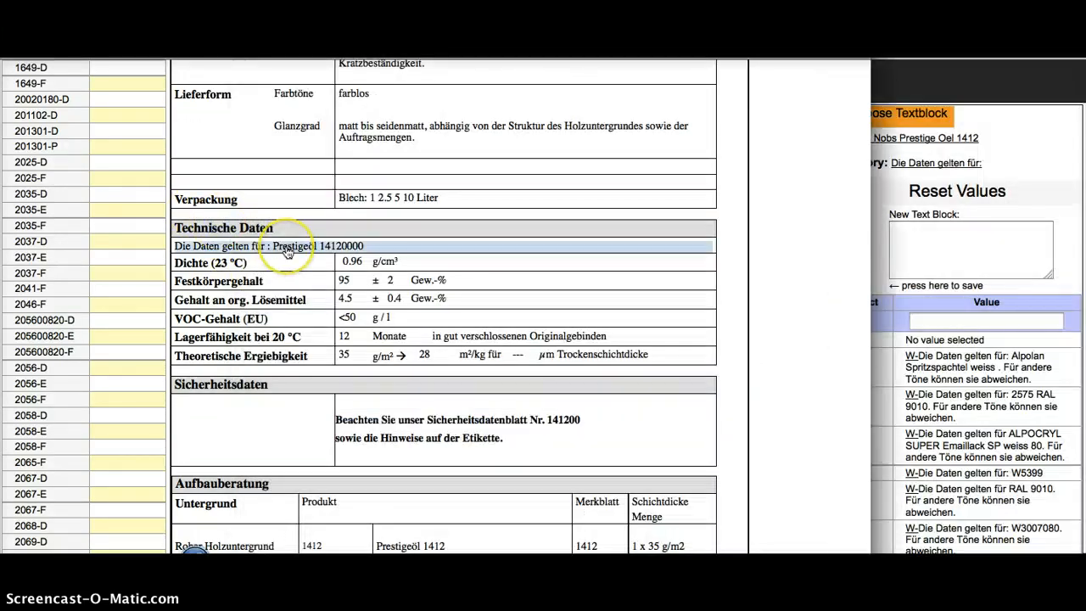
click(287, 252)
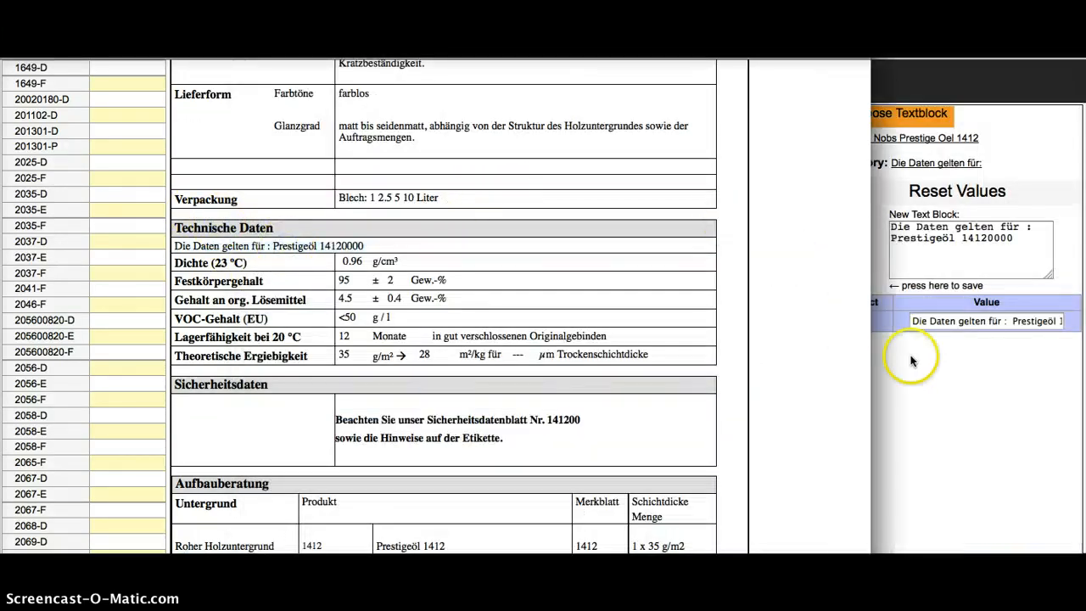
click(897, 273)
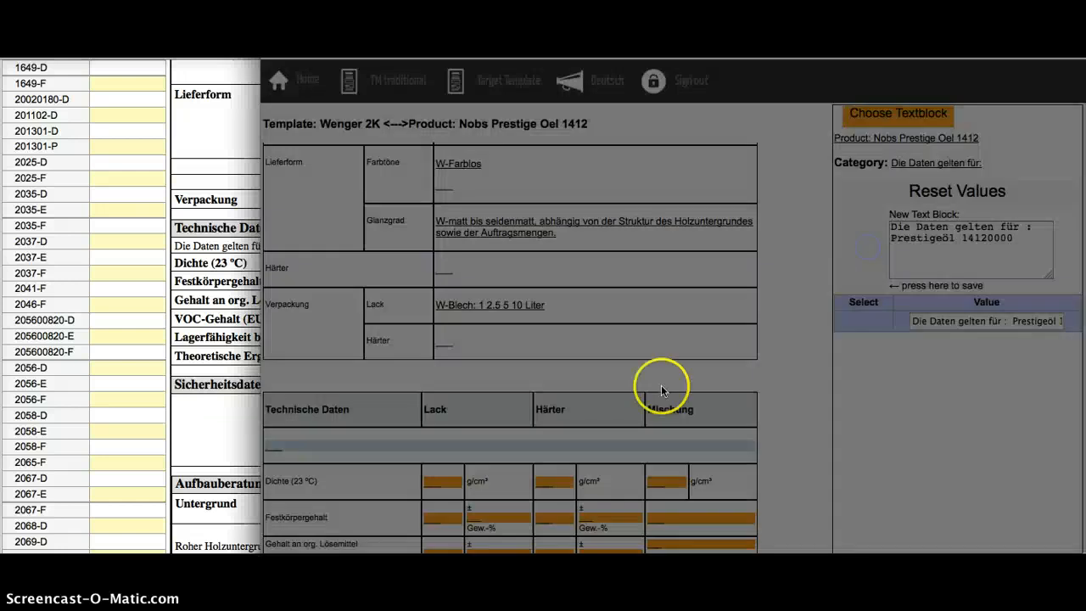
- Transfer the datasheet value 0.96 to the Dichte field for Lack and save the Dichte fields for Härter and Mischung empty
scroll(662, 388, down, 4)
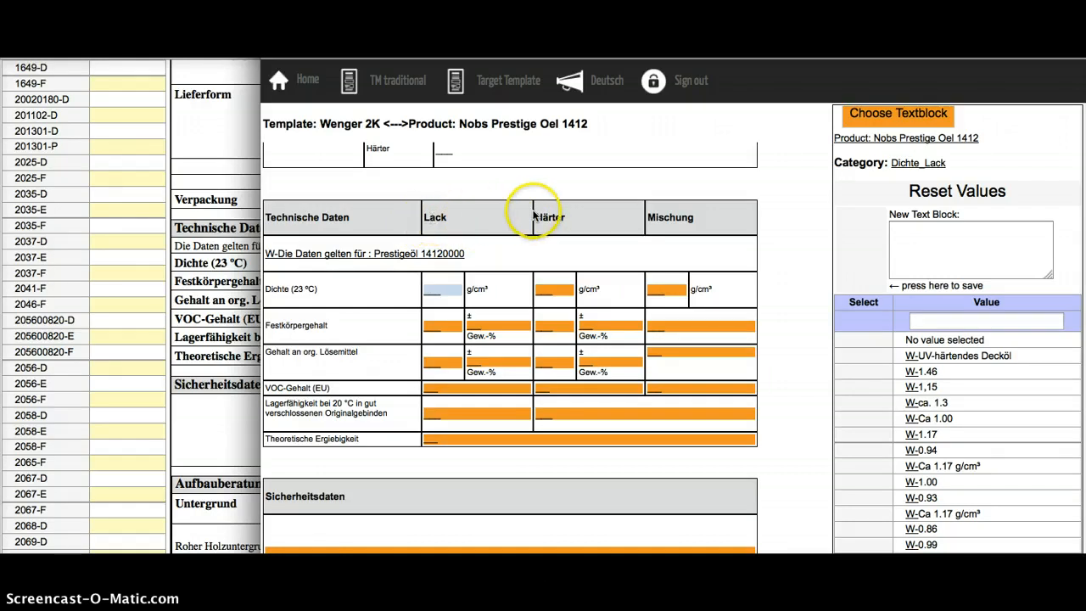
click(241, 226)
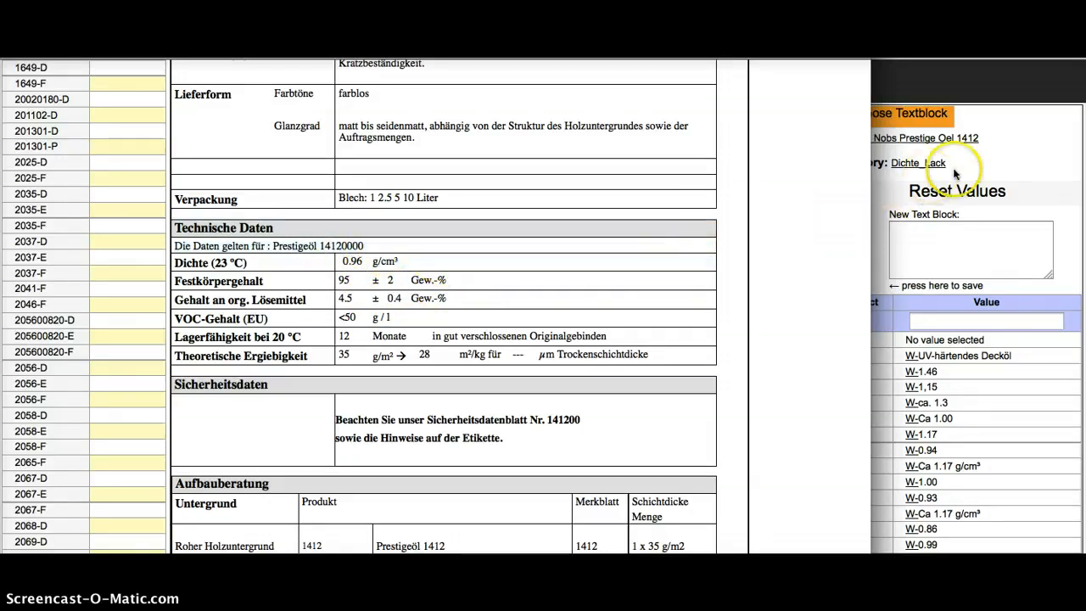
click(1004, 160)
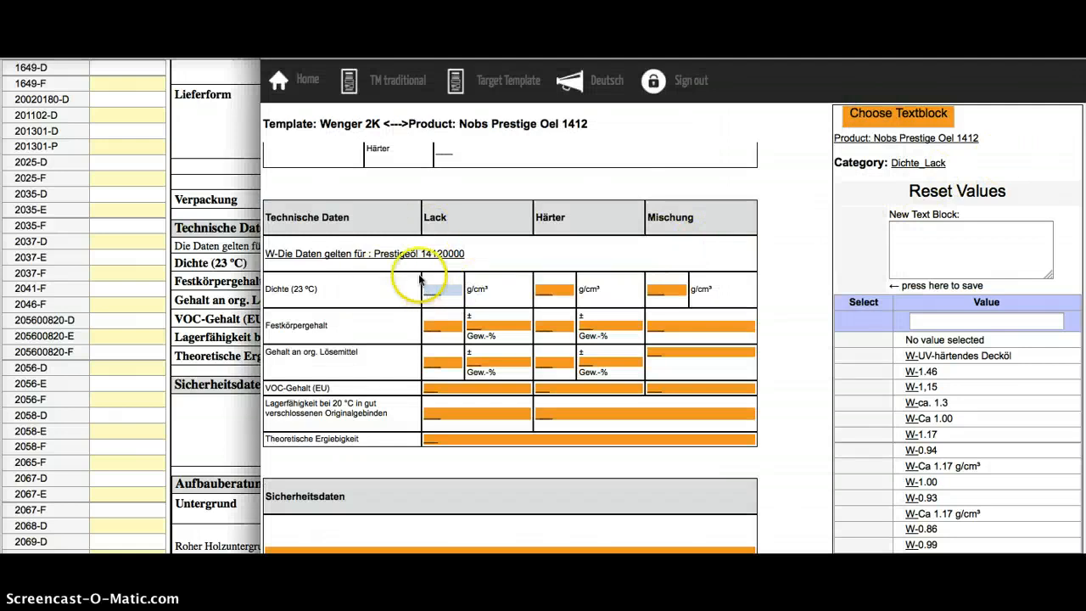
click(219, 264)
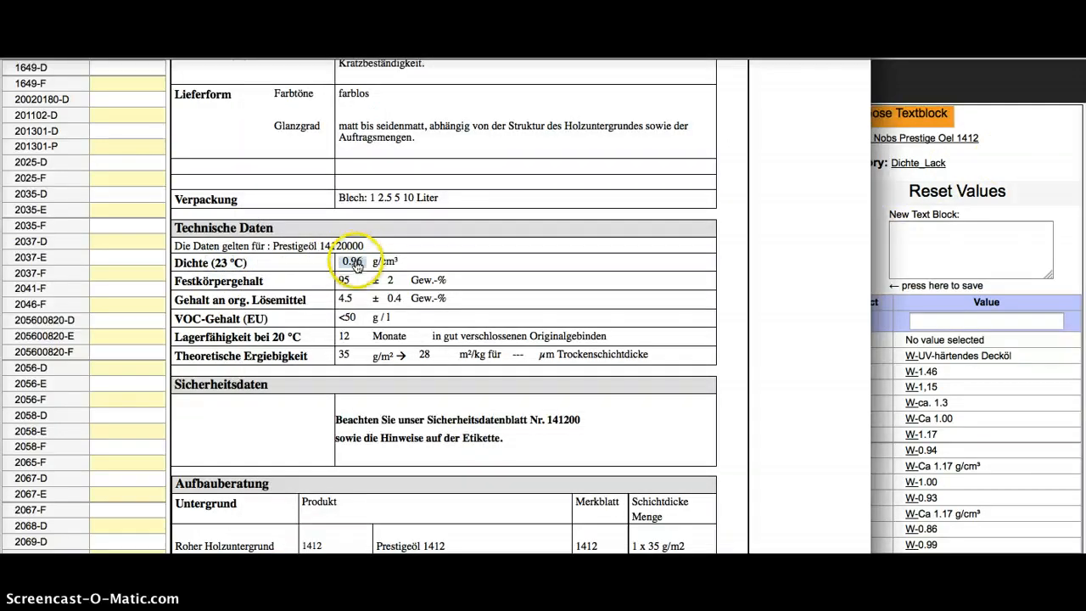
click(355, 266)
click(1031, 174)
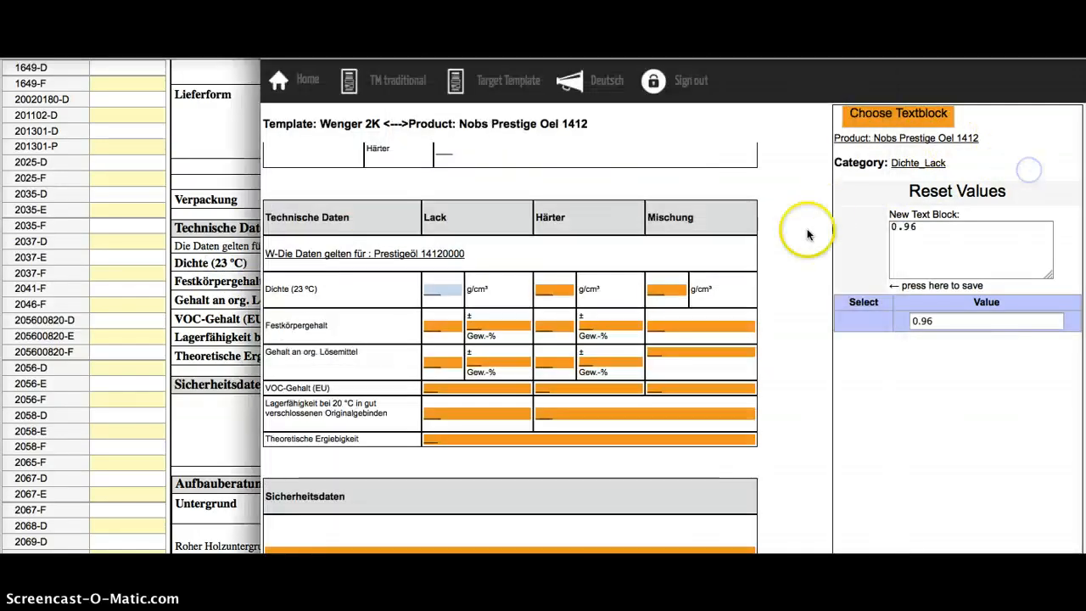
click(857, 239)
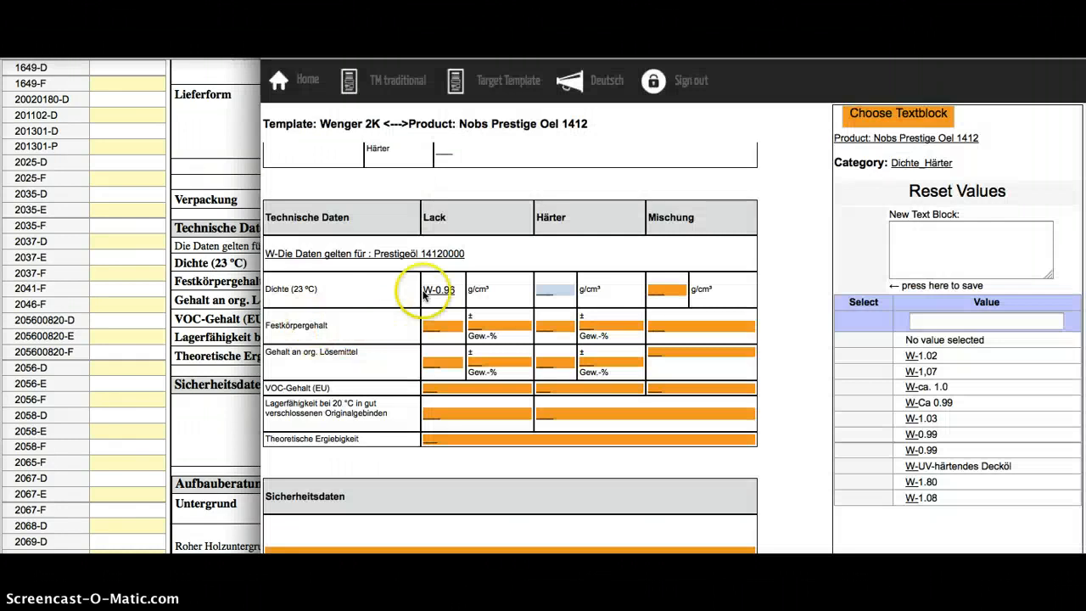
click(877, 239)
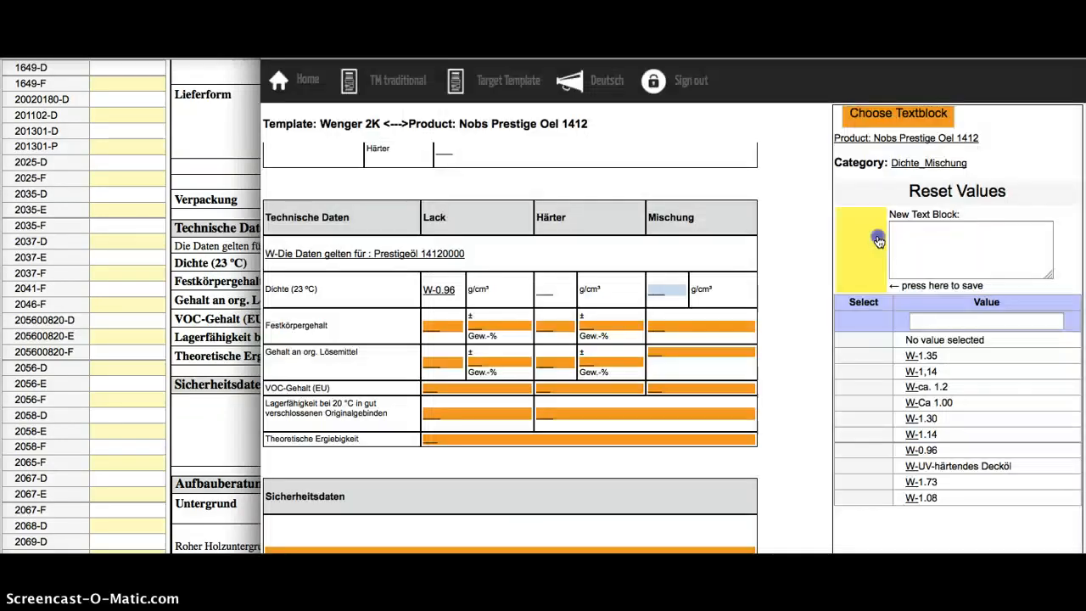
click(877, 238)
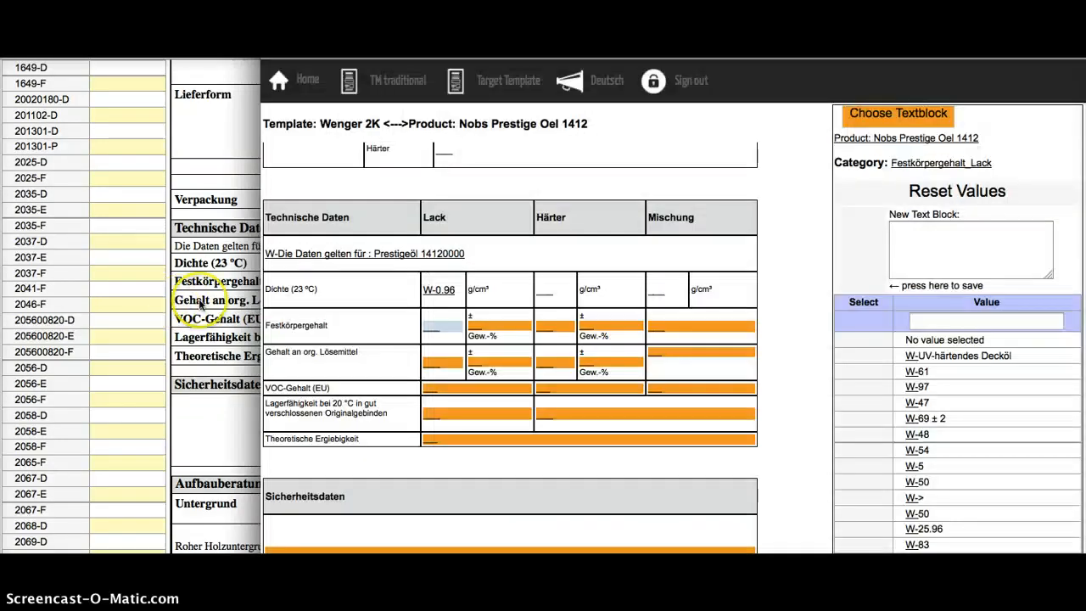
- Transfer the datasheet value 95 to the Festkörpergehalt field for Lack and save it as a new text block
click(200, 301)
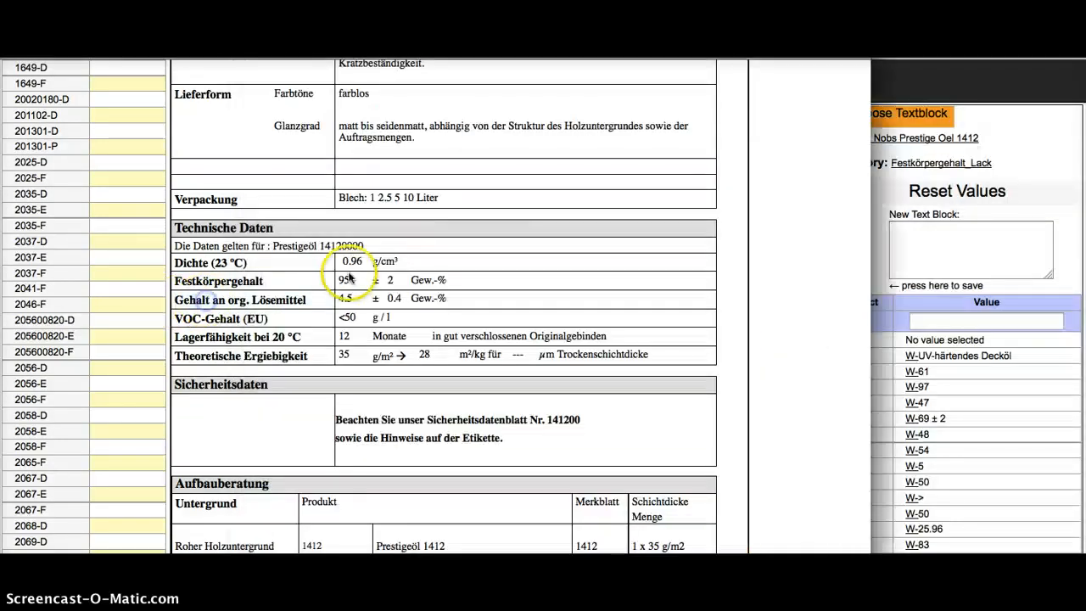
click(1039, 166)
click(856, 250)
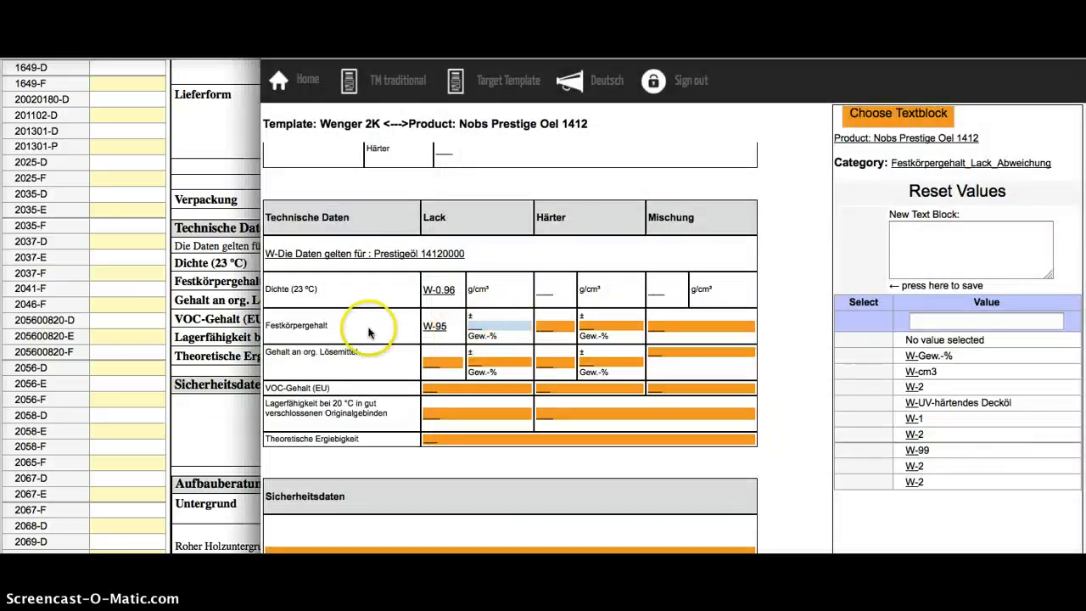
- Transfer the datasheet deviation value 2 to the Festkörpergehalt deviation field for Lack by selecting the matching existing text block
click(241, 282)
double_click(391, 281)
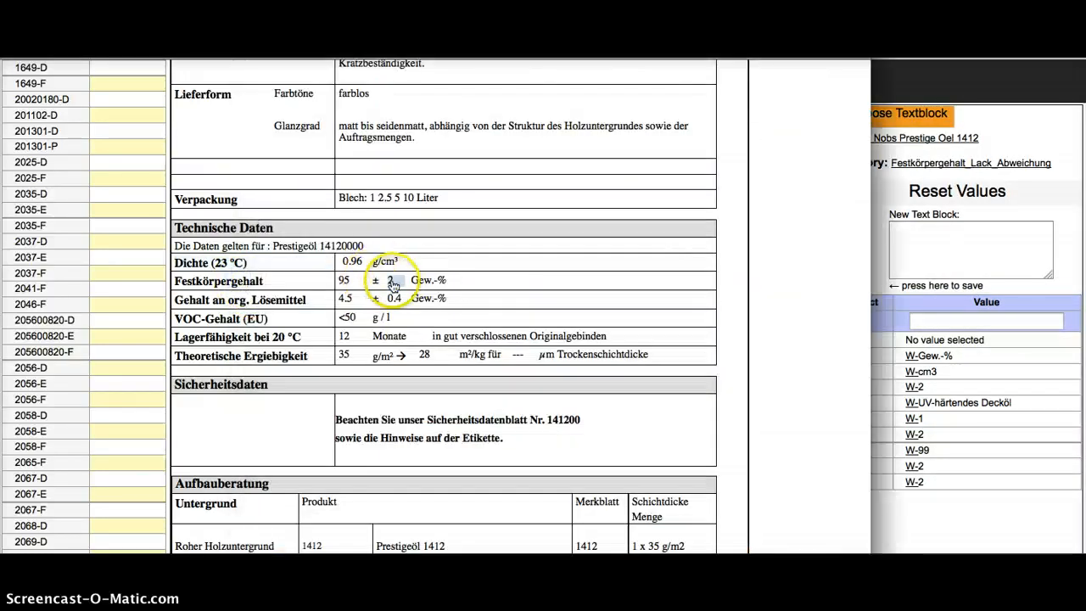
key(super+c)
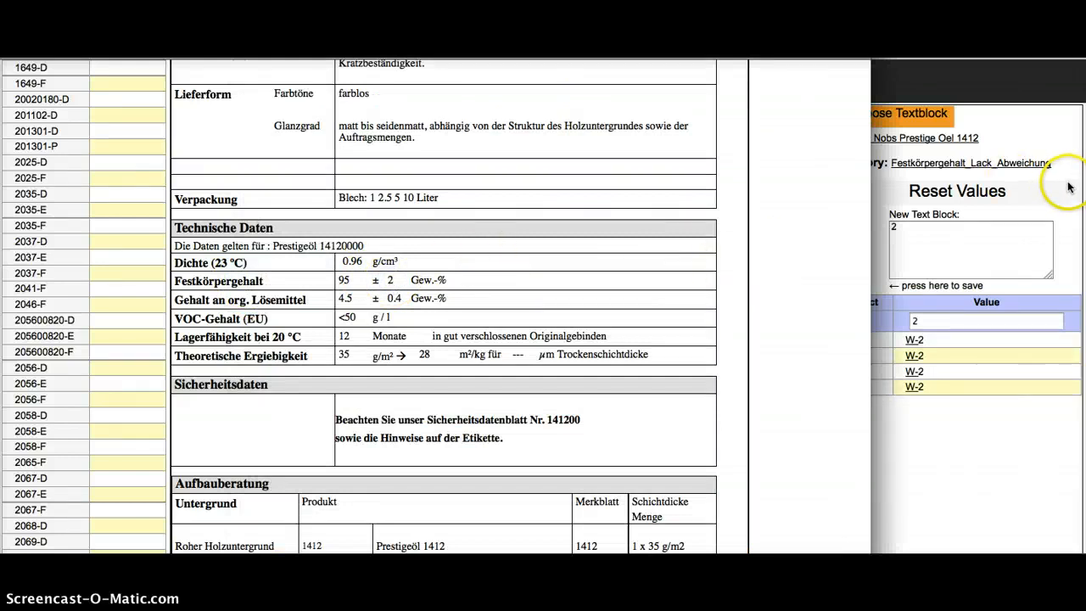
click(1066, 182)
click(867, 341)
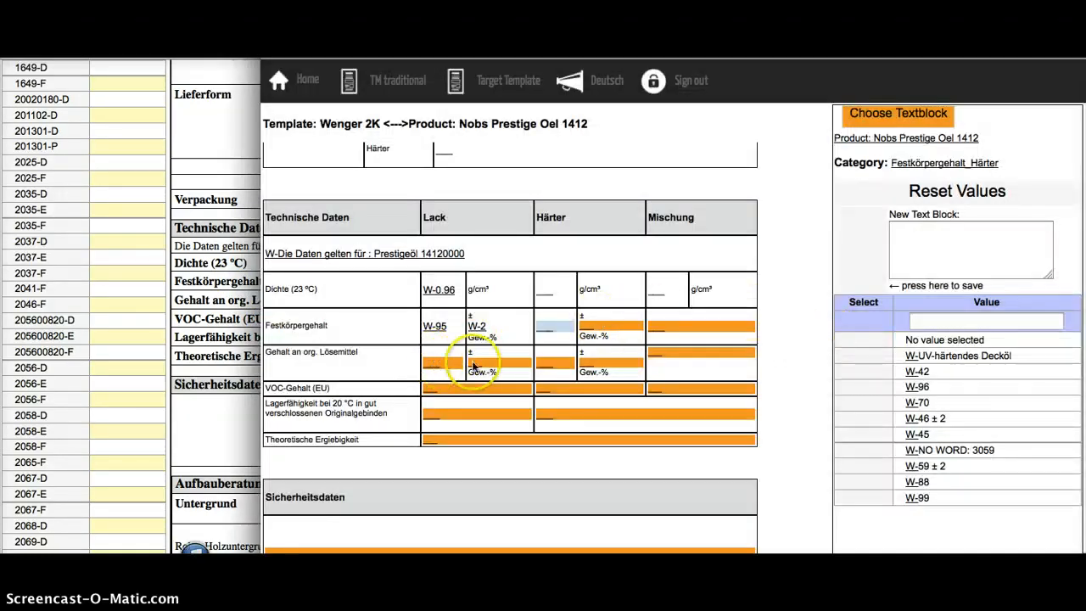
- Save the Festkörpergehalt fields for Härter, its deviation and Mischung empty
click(850, 233)
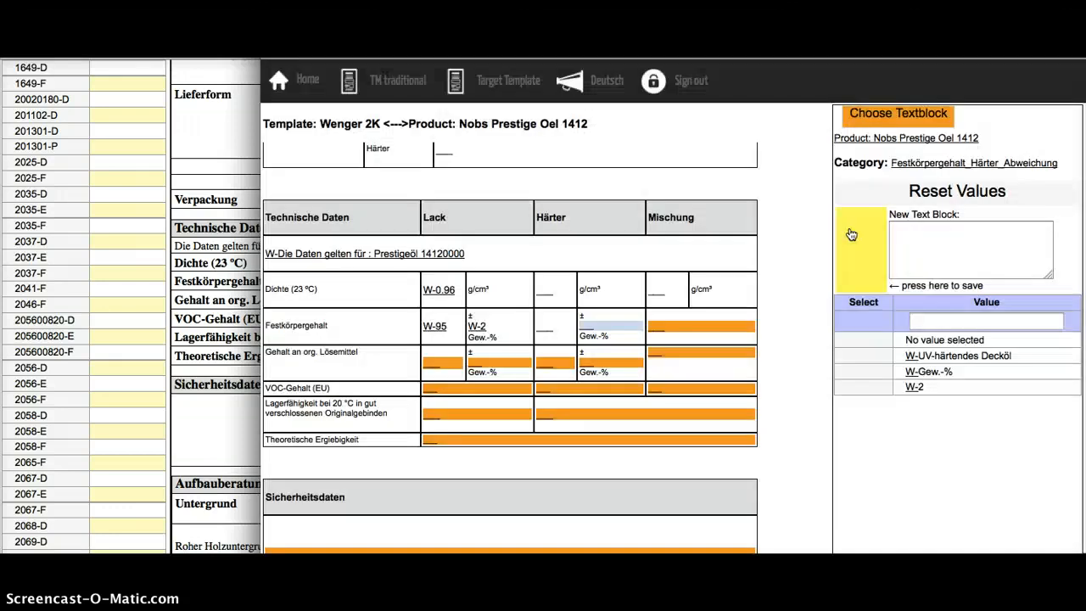
click(850, 232)
click(850, 233)
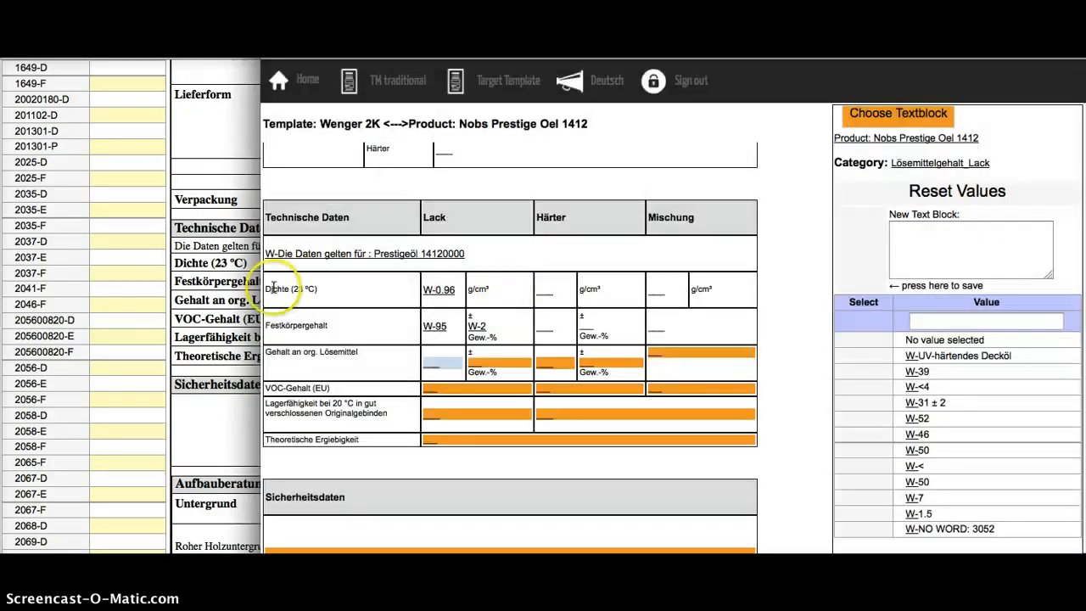
- Transfer the datasheet value 4.5 to the Gehalt an org. Lösemittel field for Lack and save it as a new text block
click(214, 304)
double_click(346, 300)
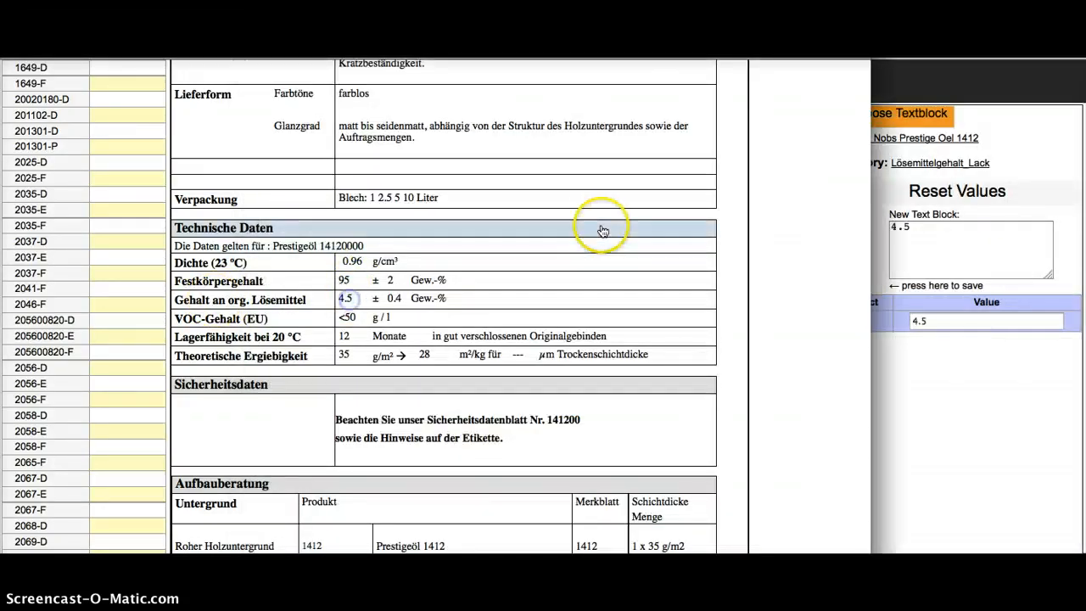
click(1012, 137)
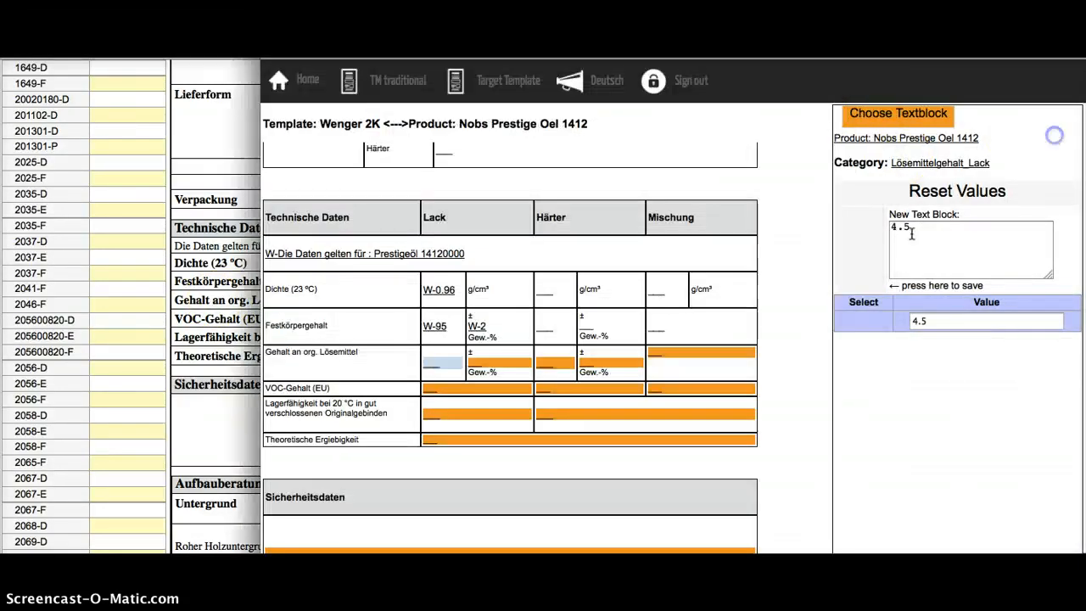
click(858, 250)
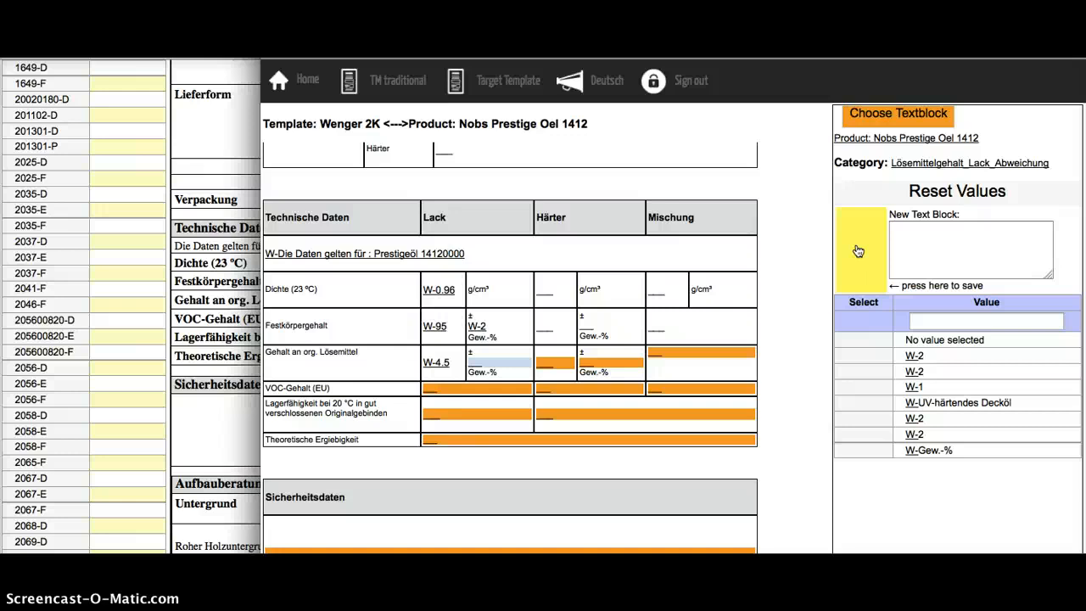
- Save the datasheet value "<50 g / l" in the VOC-Gehalt field for Lack and save the VOC-Gehalt fields for Härter and Mischung empty
click(441, 389)
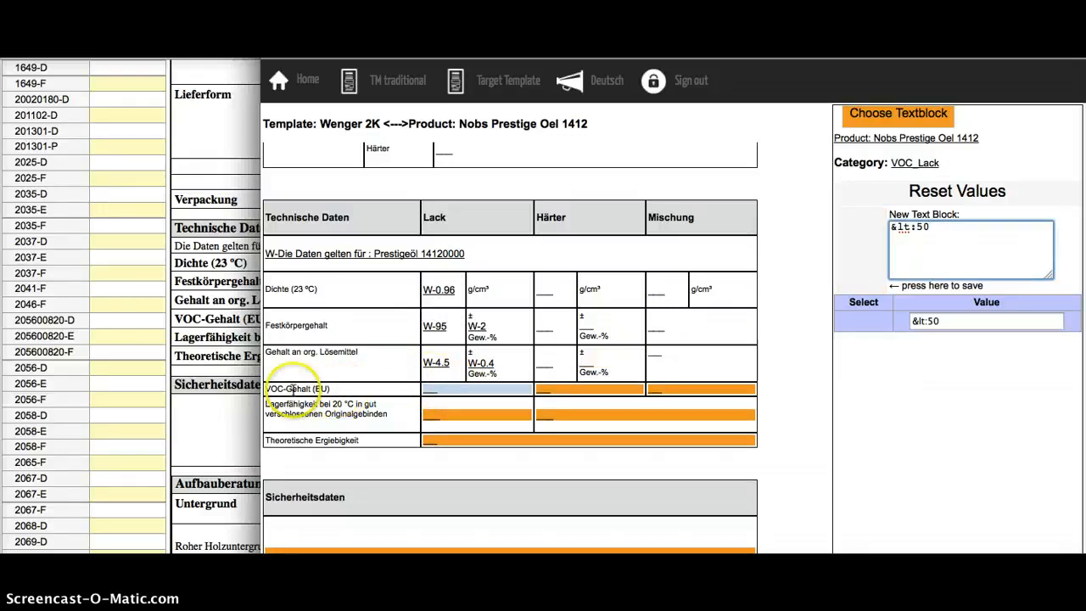
click(229, 337)
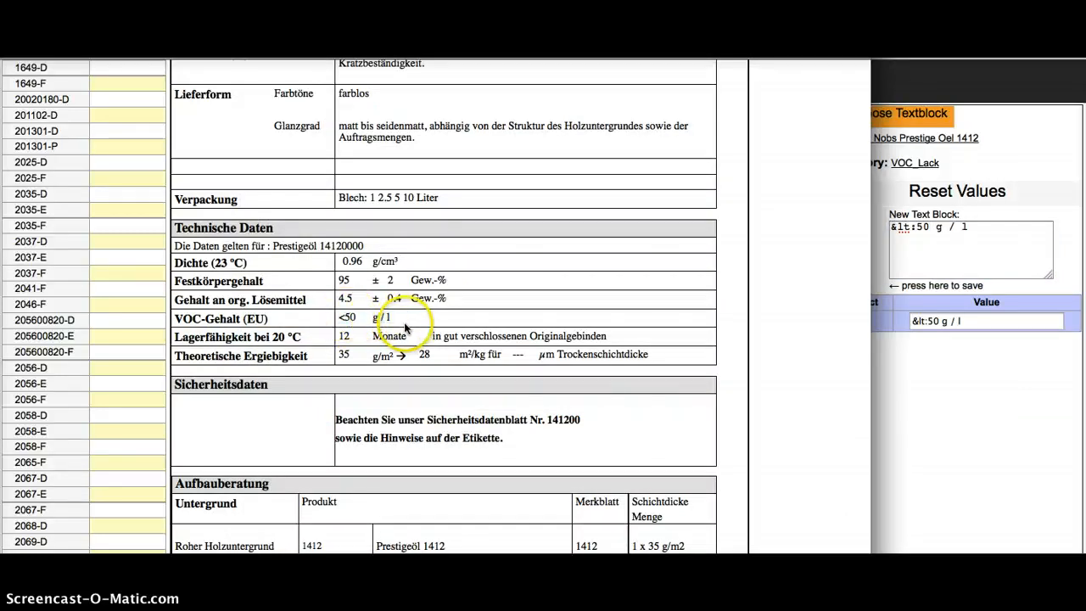
click(1047, 145)
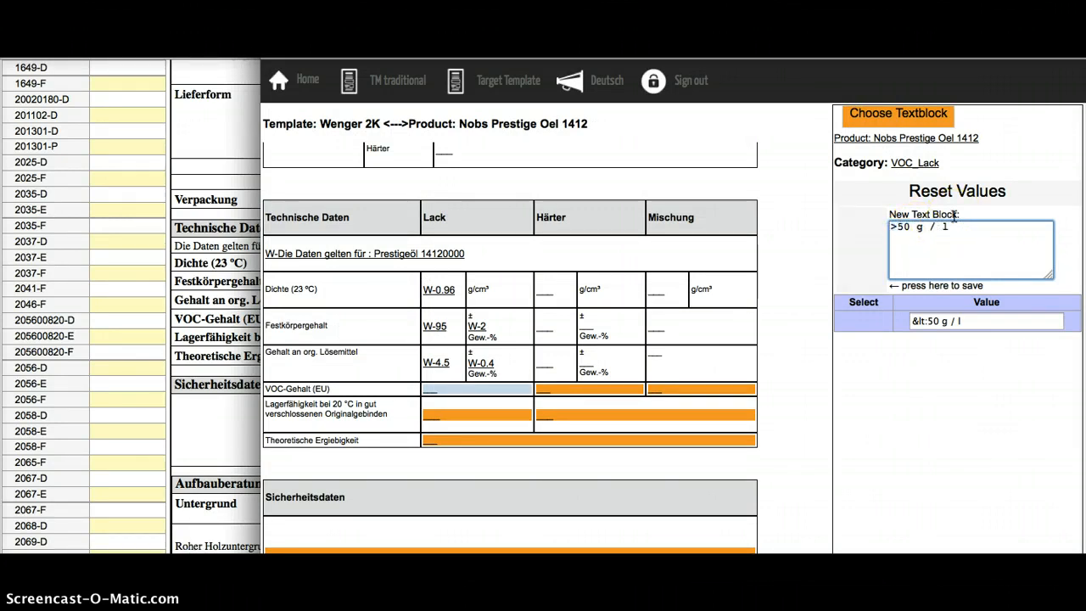
click(233, 347)
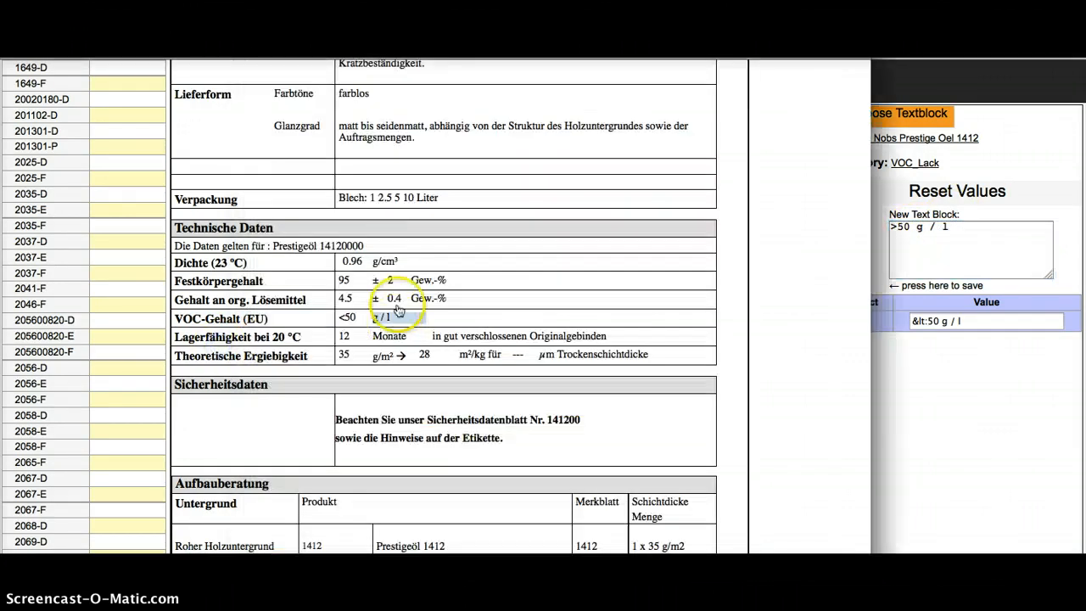
click(1050, 174)
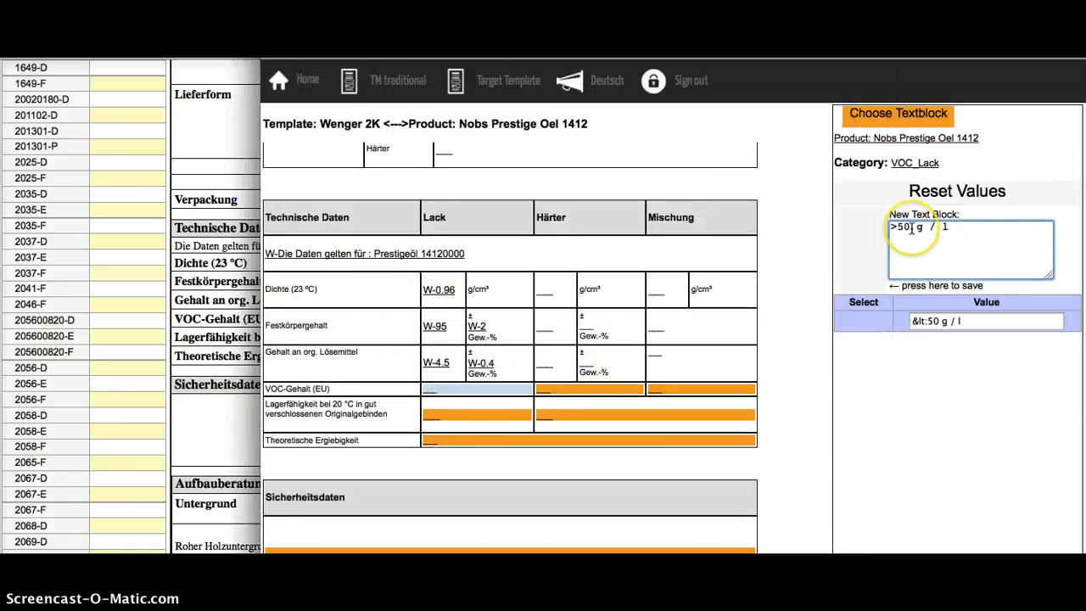
click(855, 246)
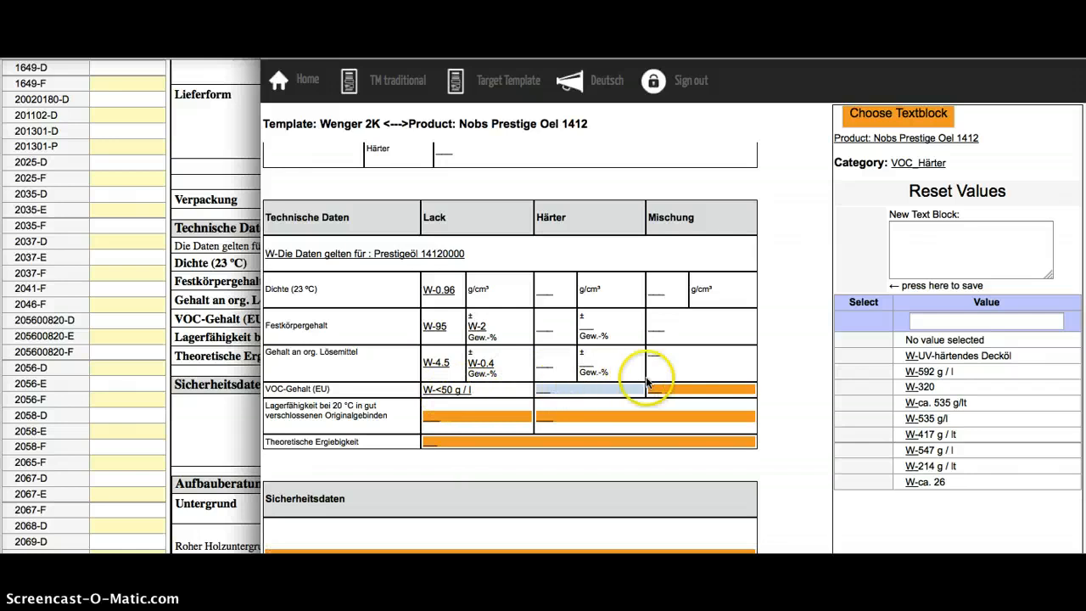
click(862, 265)
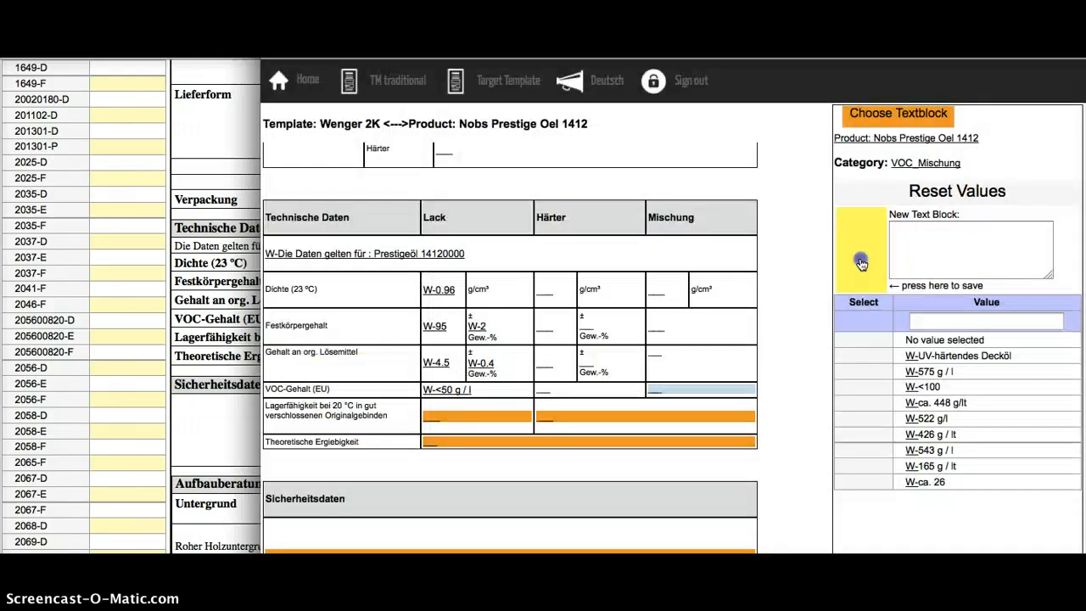
click(859, 258)
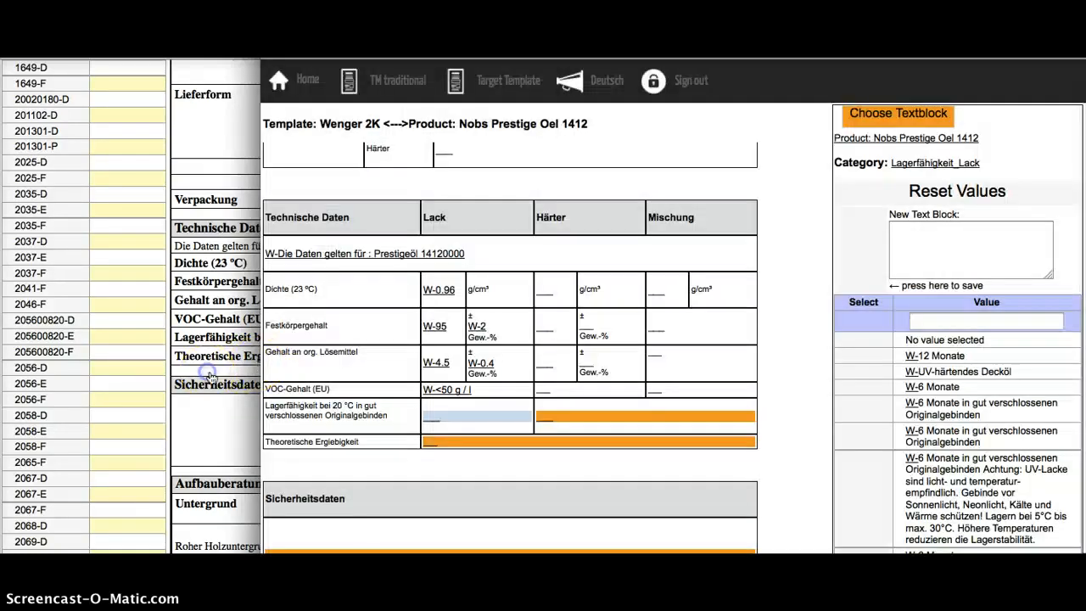
- Save "12 Monate in gut verschlossenen Originalgebinden" from the datasheet in the Lagerfähigkeit field for Lack and save the Härter field empty
click(210, 376)
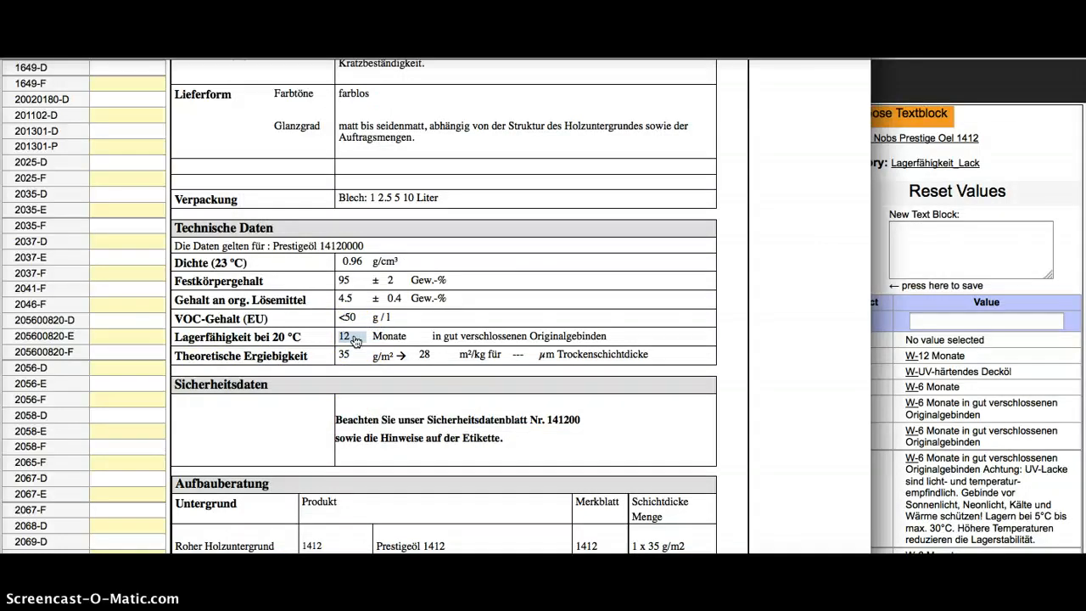
click(374, 337)
click(448, 338)
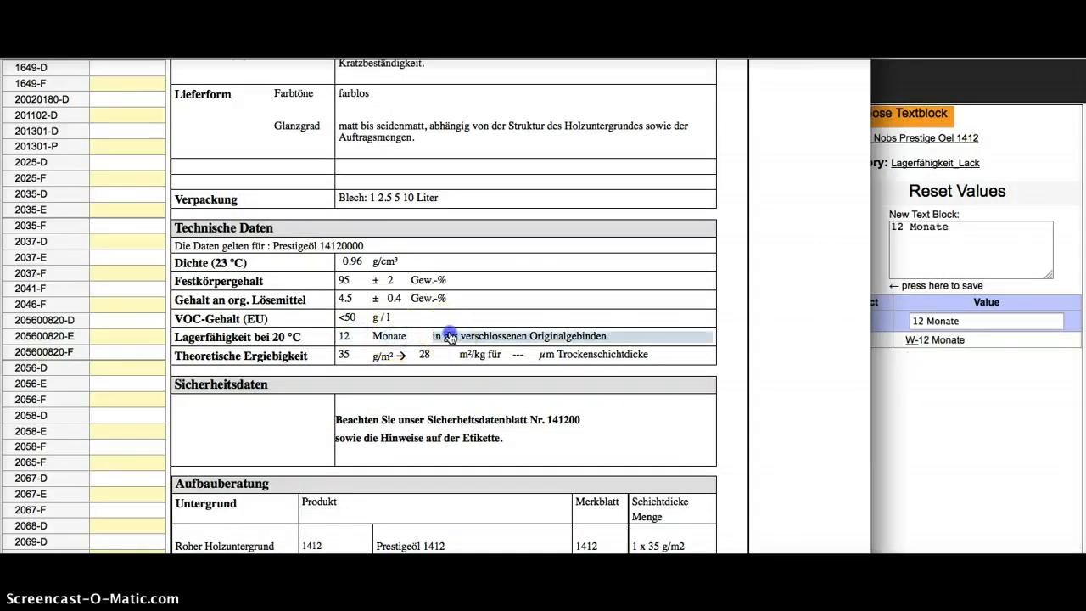
click(1046, 137)
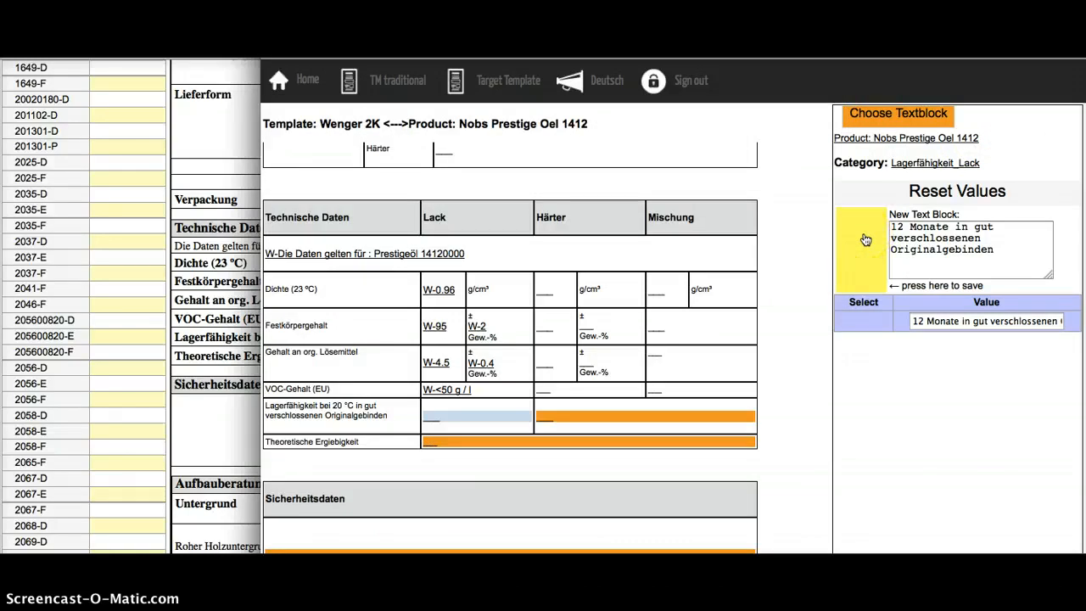
click(864, 238)
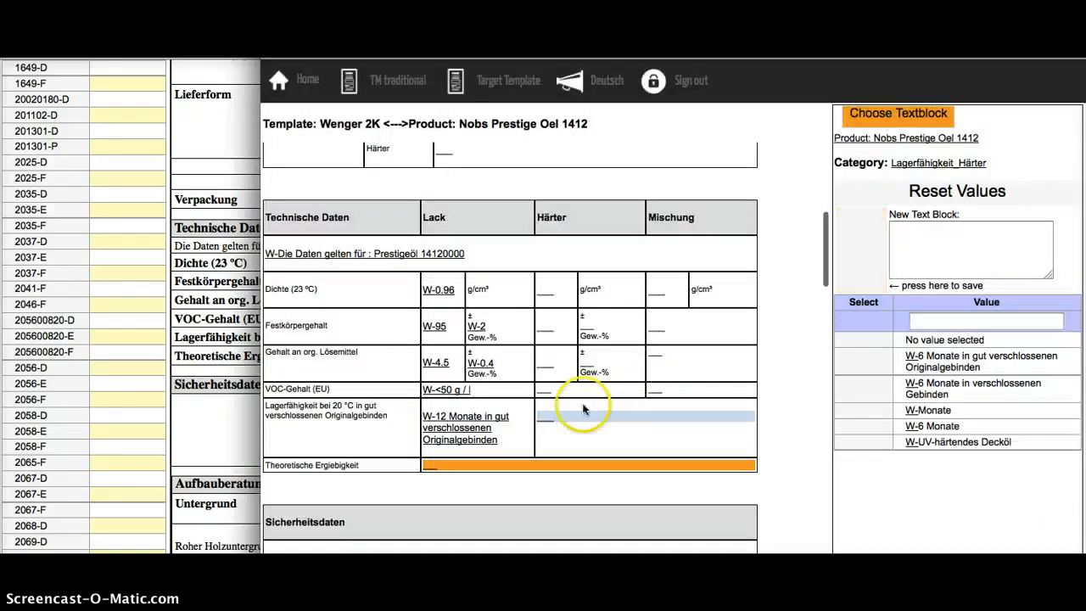
click(859, 264)
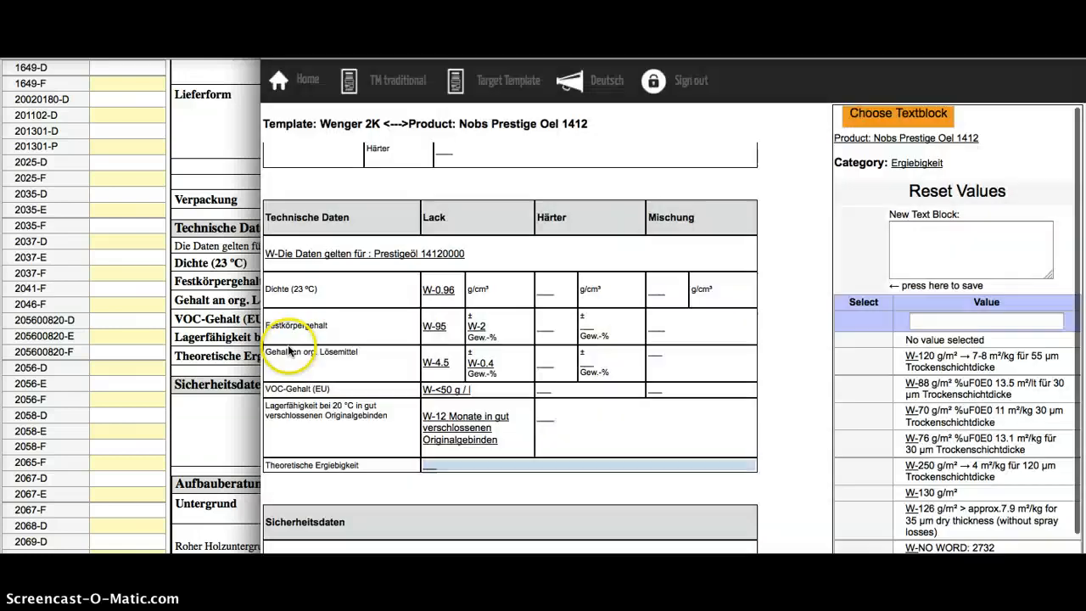
- Compose the Theoretische Ergiebigkeit text from the datasheet as "35 m²/kg -> für --- µm Trockenschichtdicke" and save it as a new text block
click(225, 365)
double_click(350, 357)
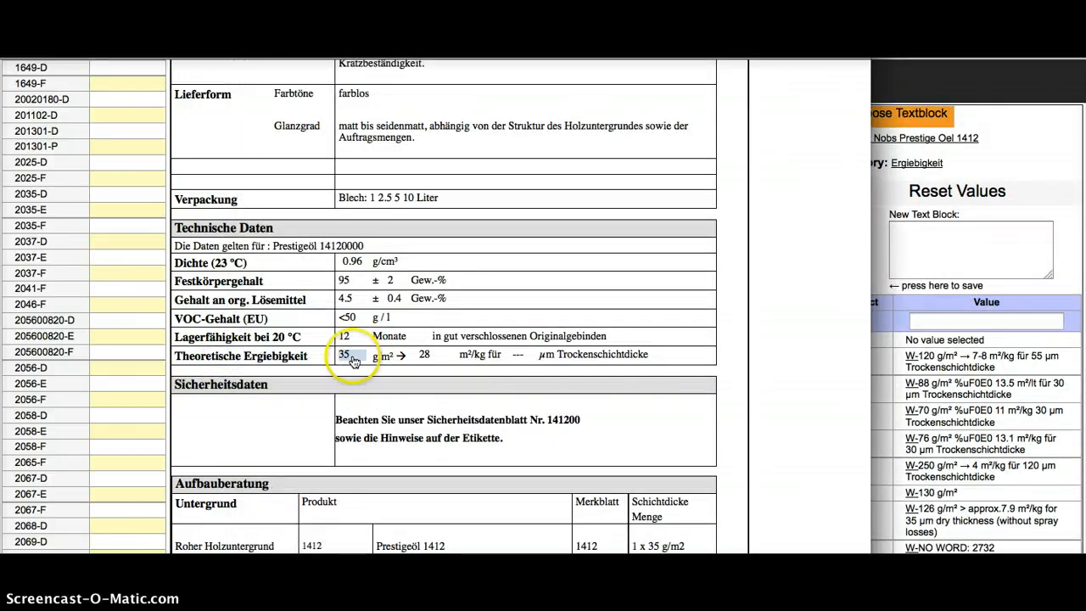
double_click(425, 358)
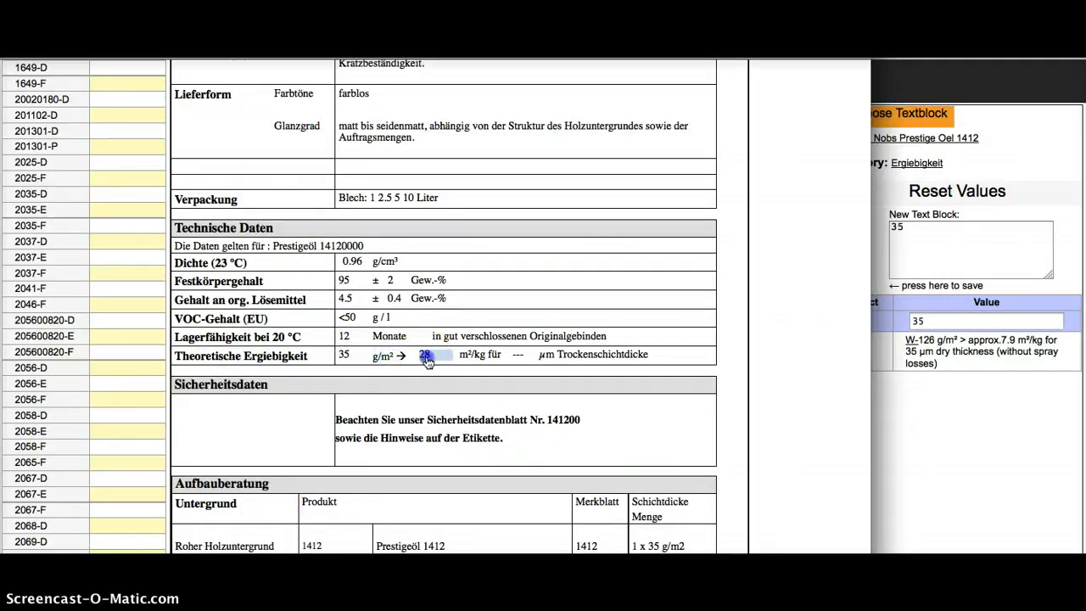
double_click(475, 354)
double_click(521, 356)
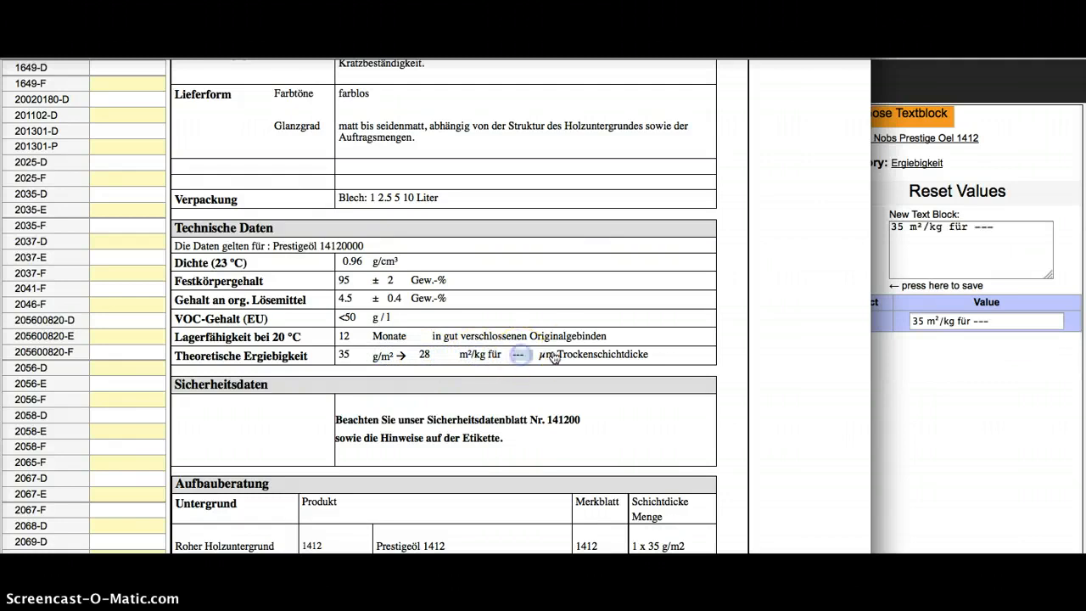
double_click(553, 357)
click(1037, 138)
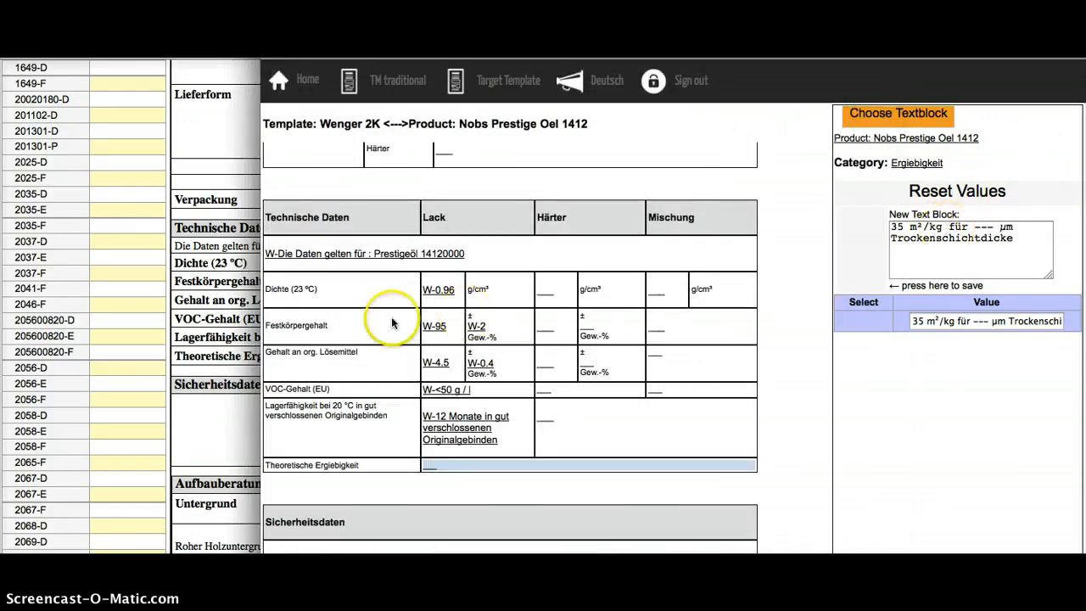
drag(169, 340, 348, 336)
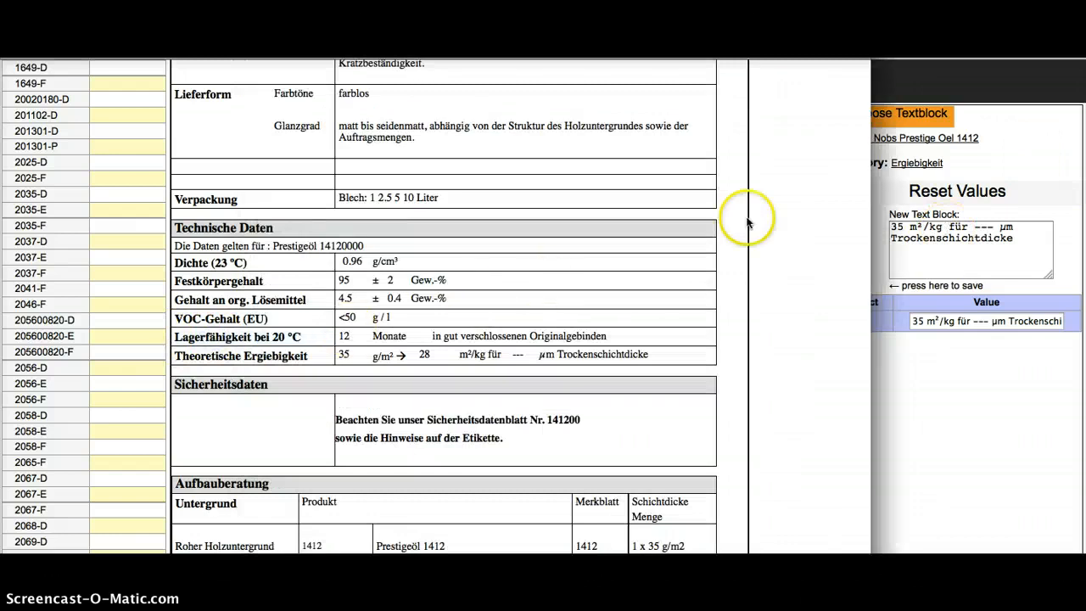
click(942, 228)
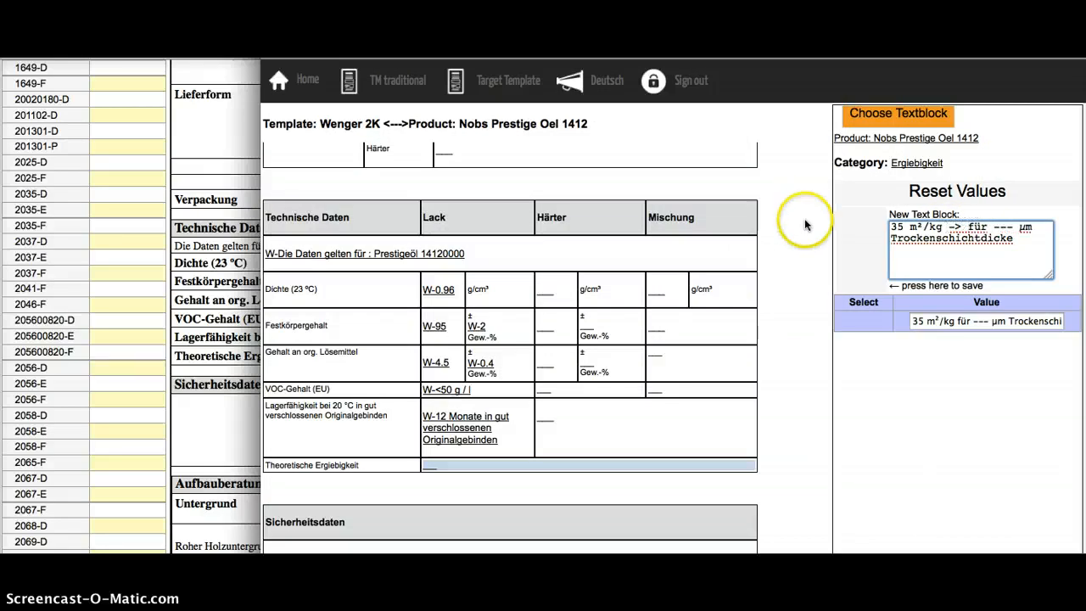
click(853, 246)
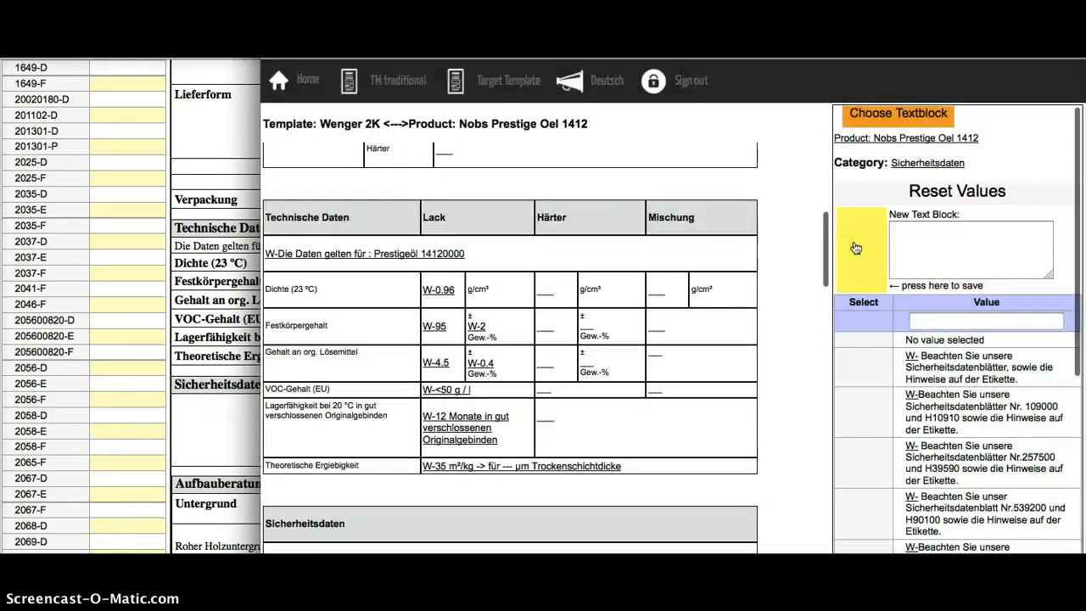
- Add the comment "Theoretische Ergiebigkeit: arrow is missing" to datasheet 1412-D and save it
scroll(839, 311, down, 1)
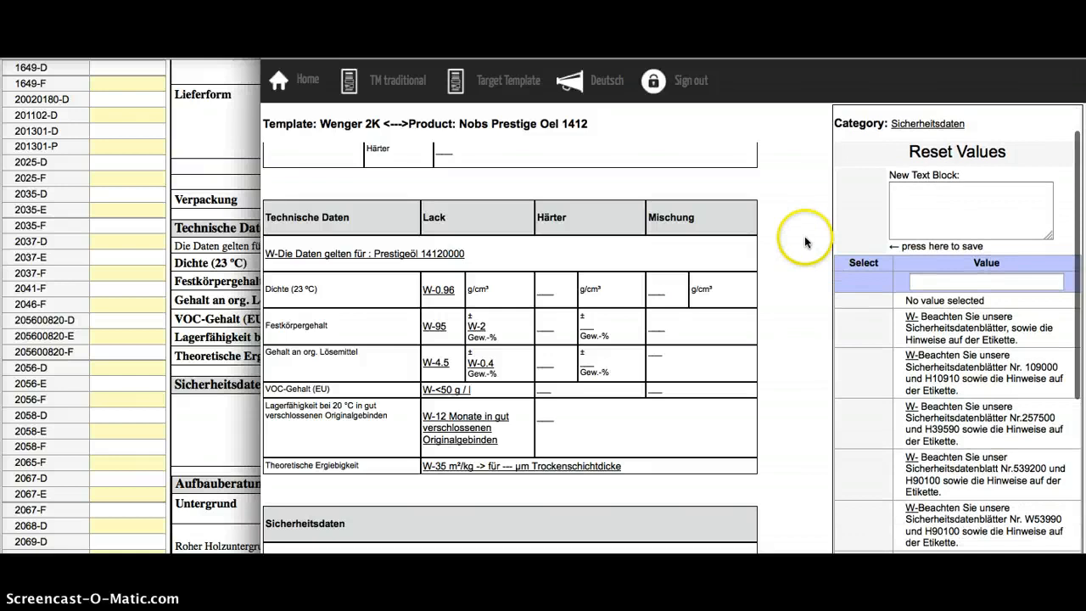
click(230, 211)
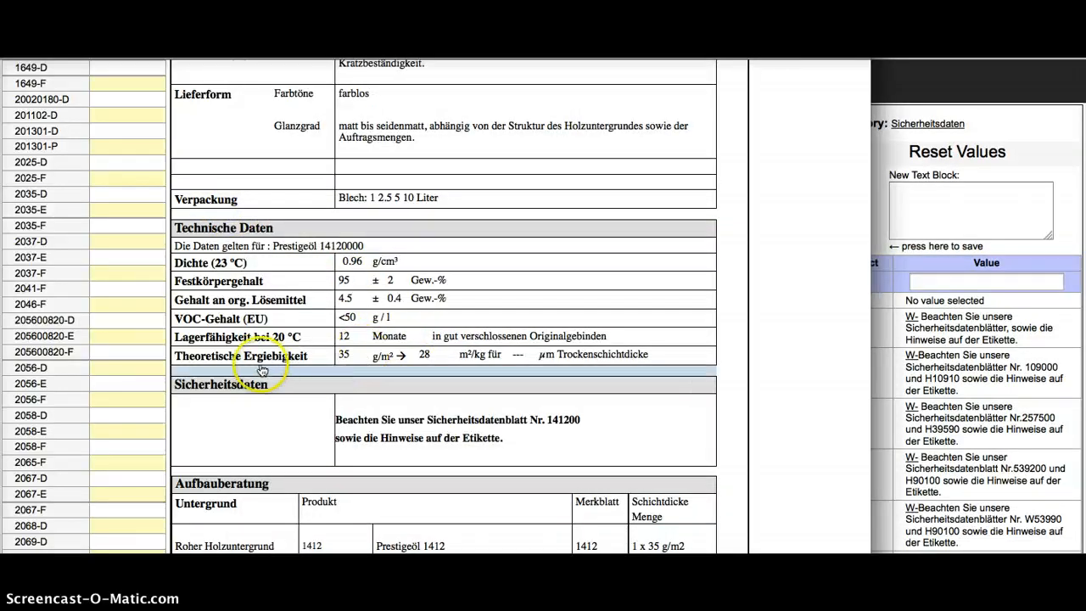
scroll(513, 266, up, 10)
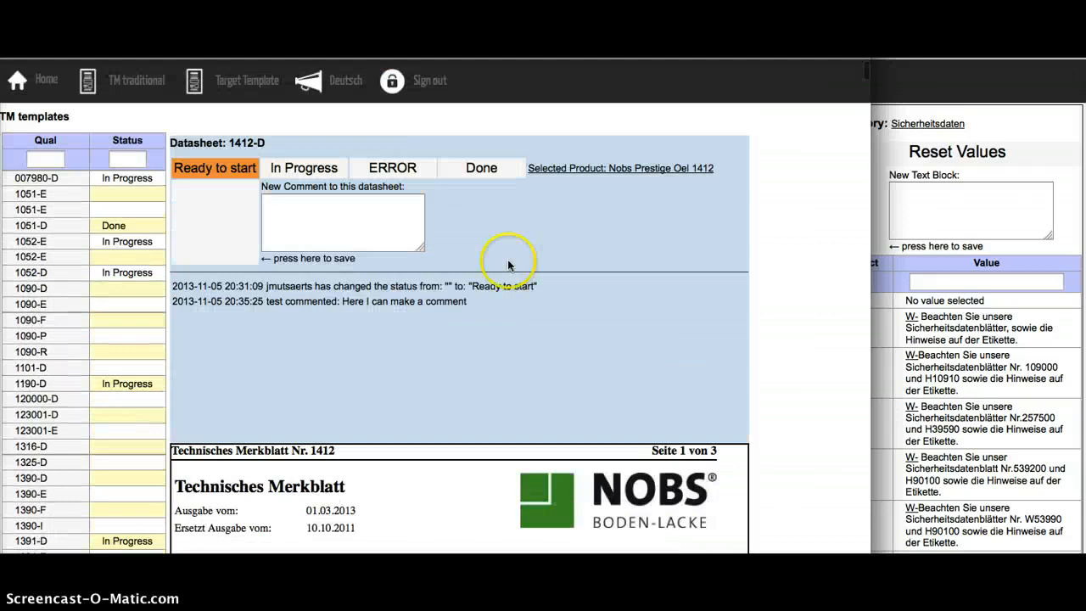
click(321, 232)
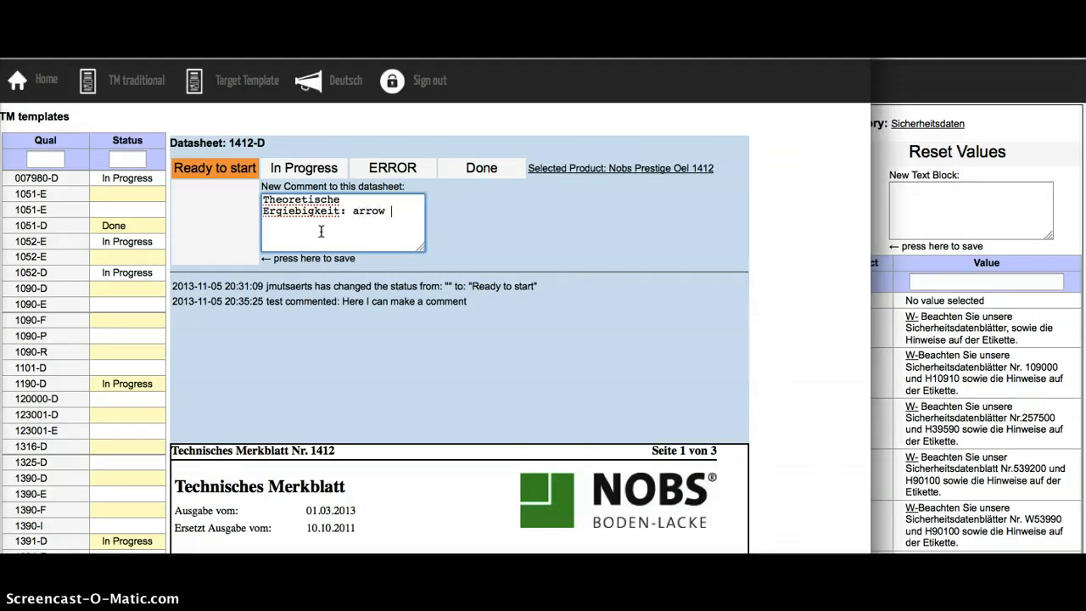
click(195, 214)
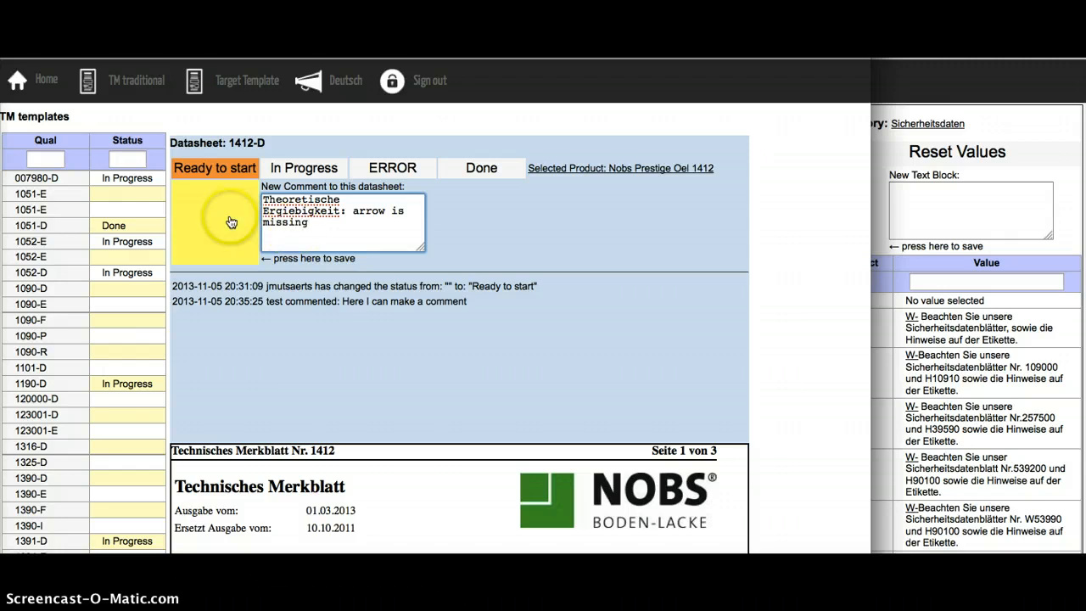
- Examine the Sicherheitsdaten and Aufbauberatung sections of datasheet 1412-D against the open Sicherheitsdaten field in the target template
scroll(376, 255, down, 15)
scroll(378, 256, down, 8)
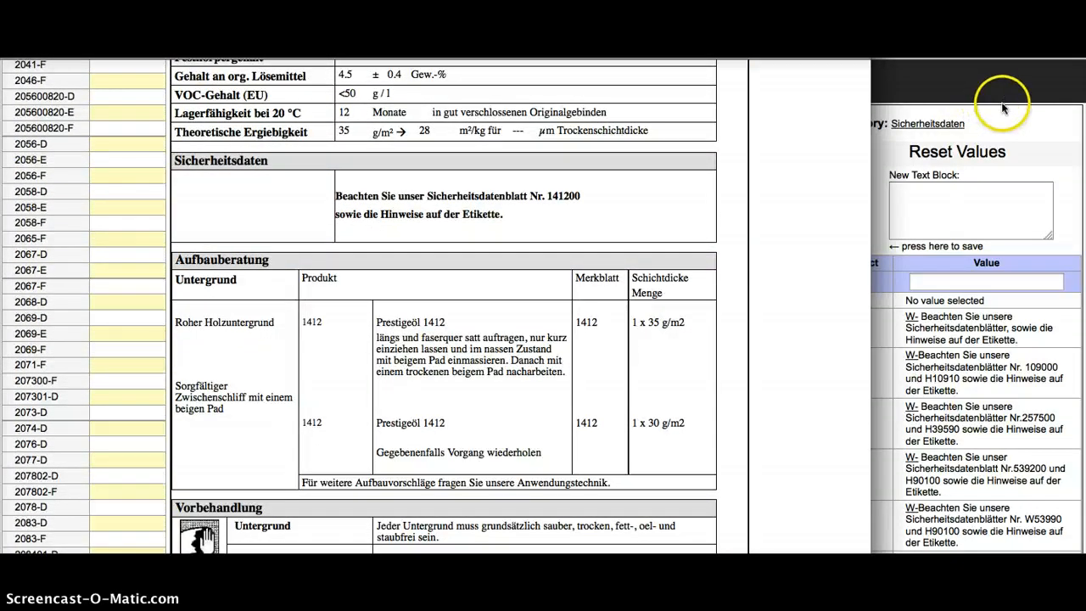
click(1055, 121)
scroll(589, 348, down, 5)
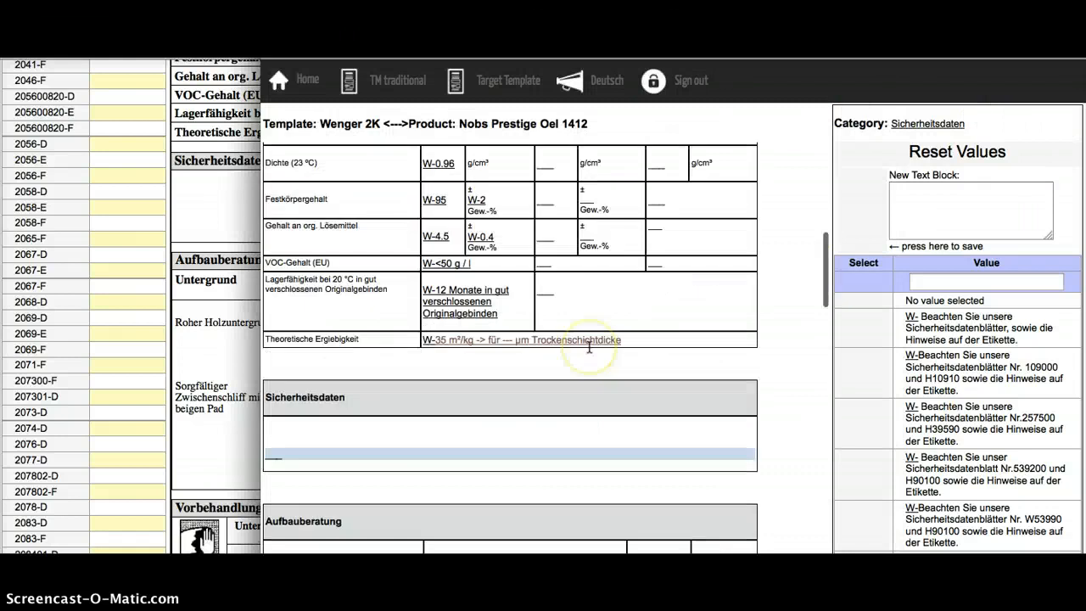
click(206, 291)
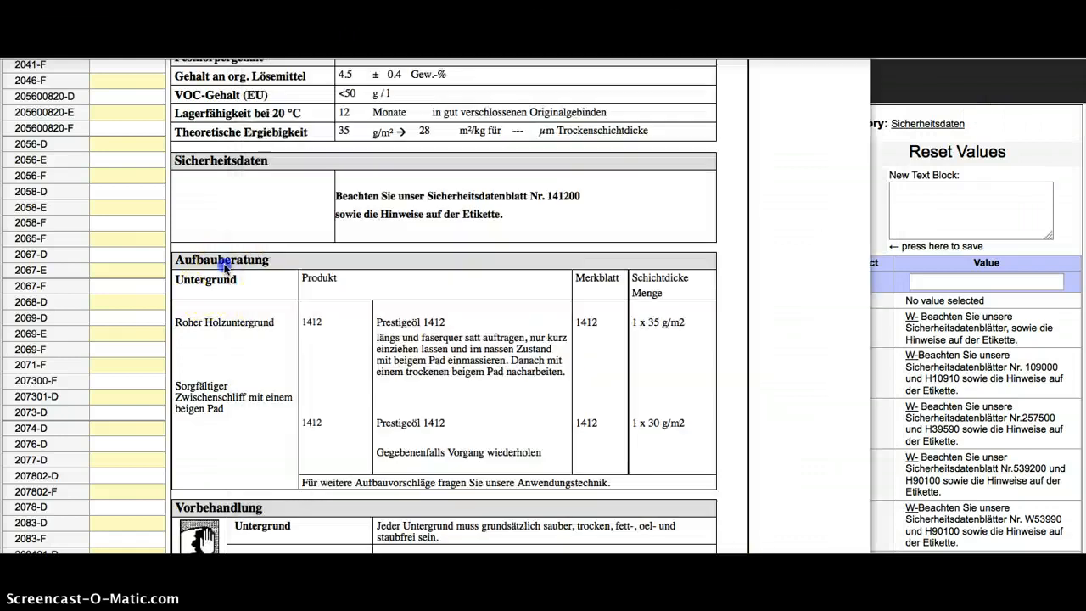
scroll(306, 301, down, 4)
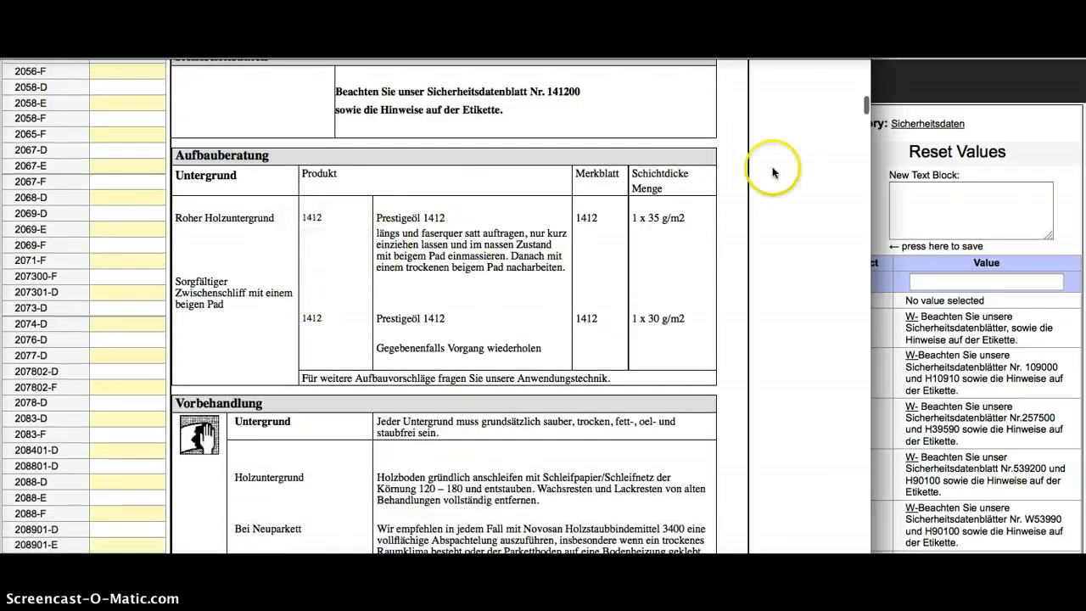
scroll(759, 299, down, 2)
scroll(759, 299, down, 1)
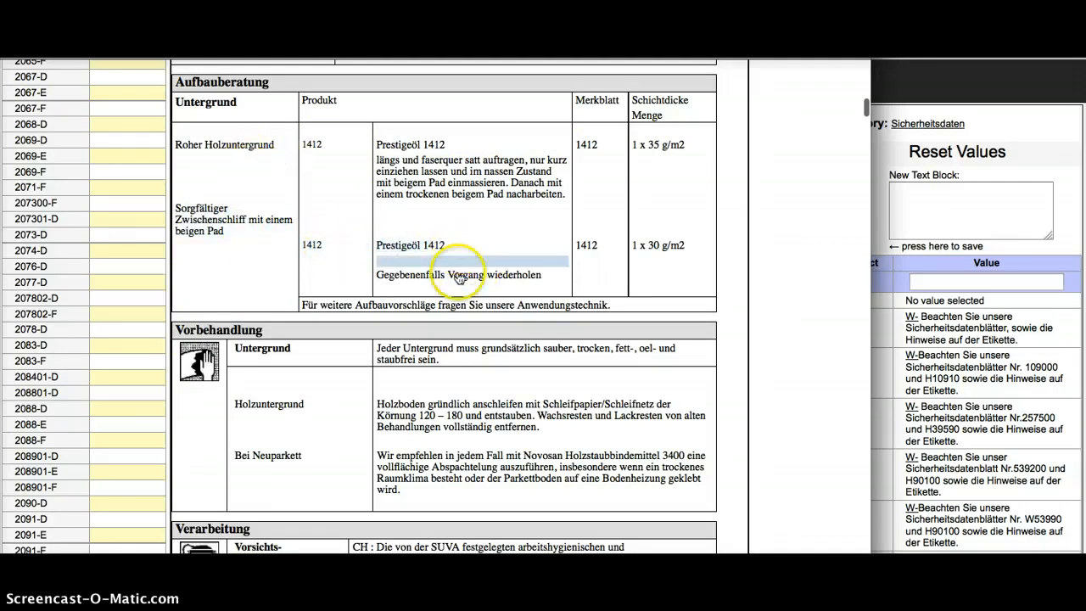
- Compare the Untergrund, Produkt, Merkblatt and quantity entries in the datasheet's Aufbauberatung table with the template's empty Aufbauberatung rows
click(1028, 124)
click(643, 361)
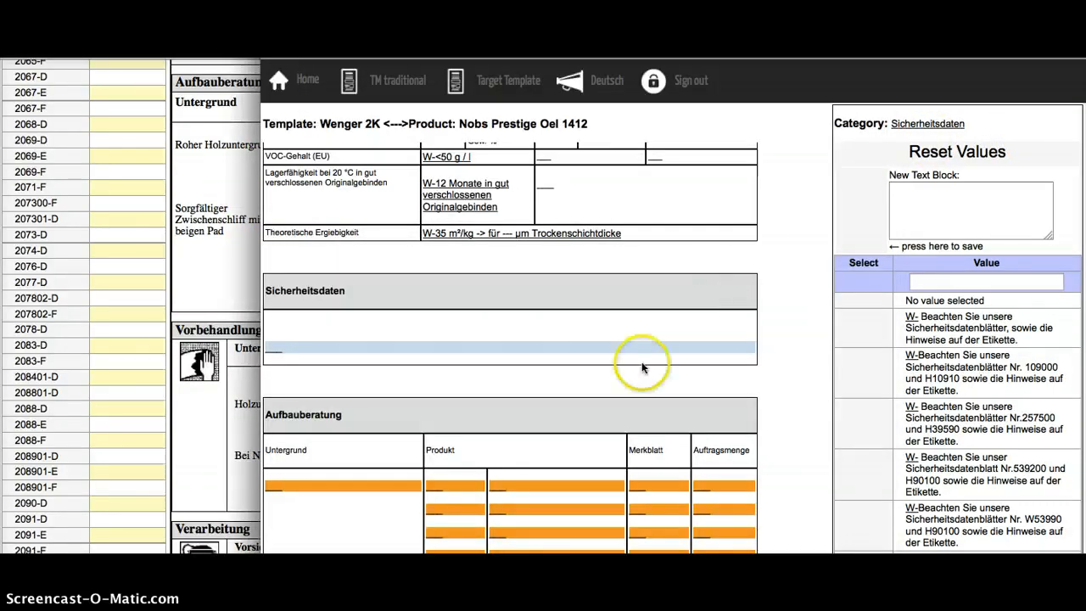
scroll(642, 362, down, 5)
scroll(641, 366, down, 2)
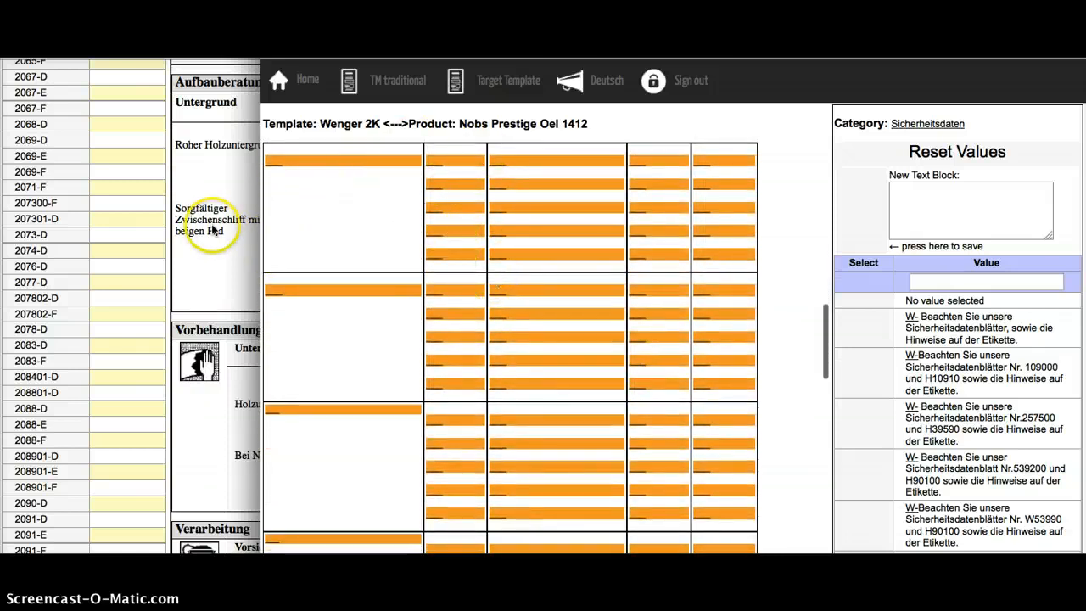
click(238, 172)
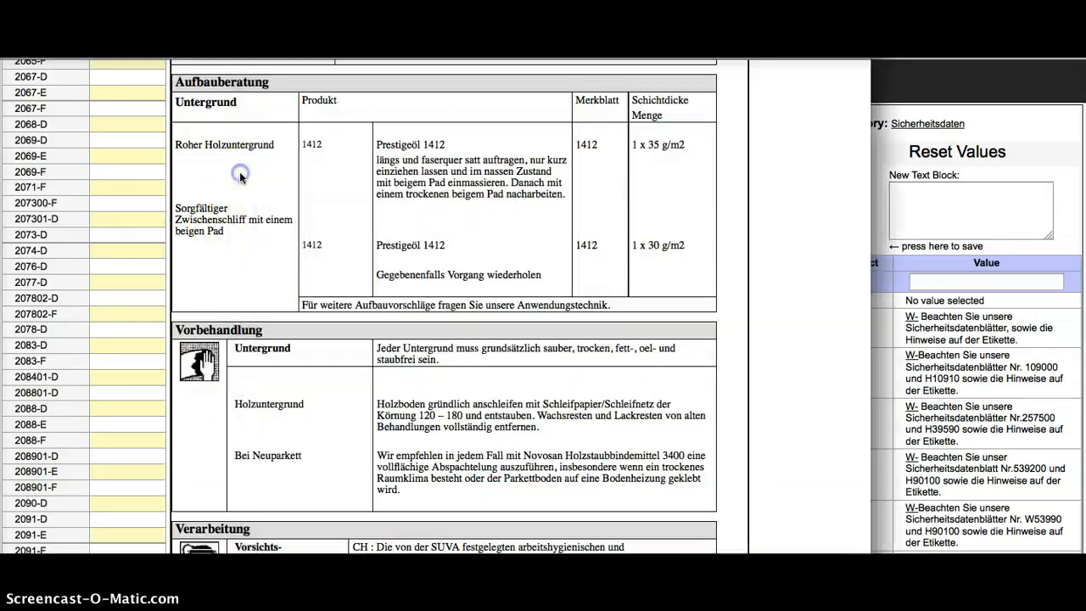
drag(349, 164, 559, 175)
click(1017, 115)
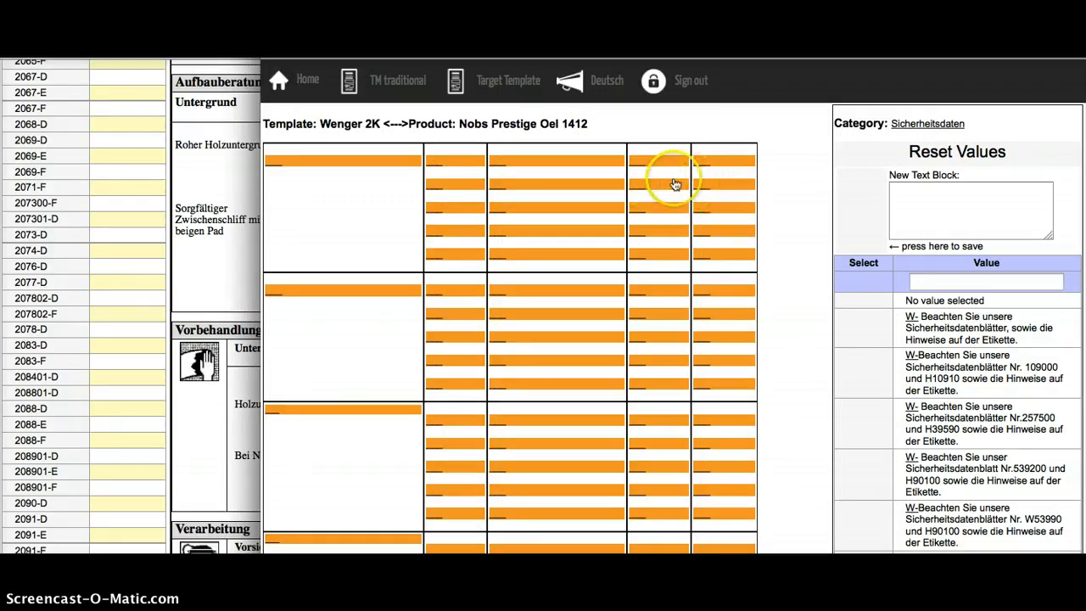
scroll(344, 271, down, 10)
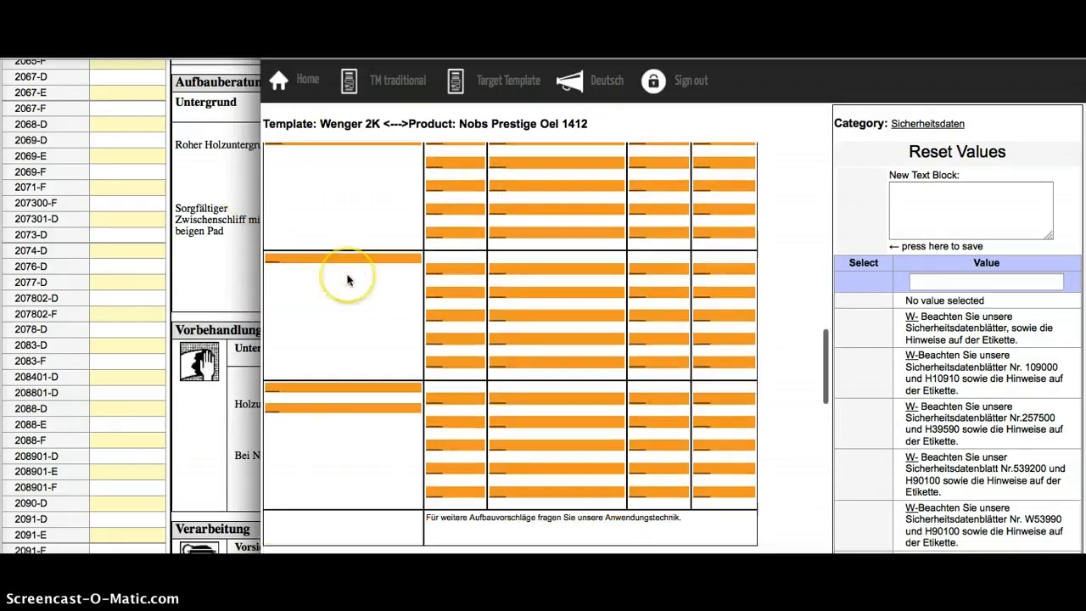
click(245, 270)
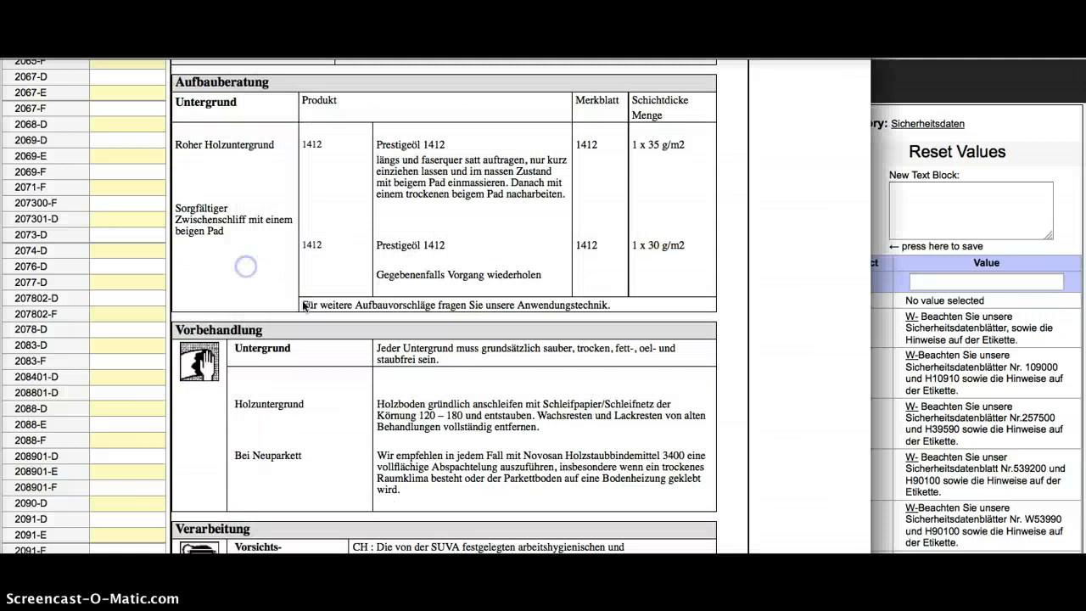
- Compare the Verarbeitung section of datasheet 1412-D with the template's processing fields, including Streichen, Rollen, Spachteln and the spray gun rows
scroll(310, 280, down, 8)
scroll(304, 307, down, 1)
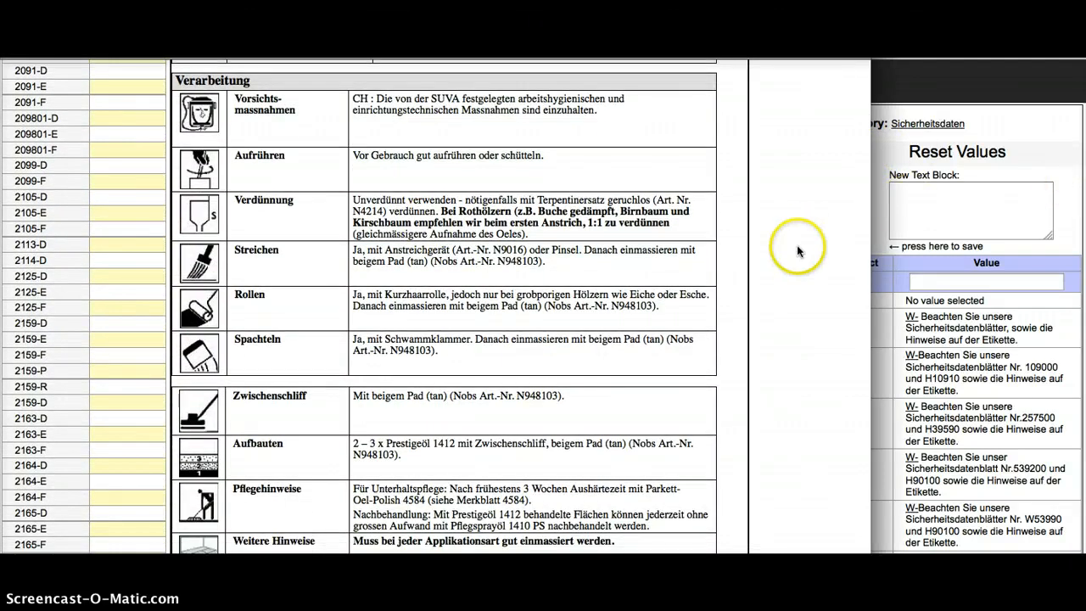
scroll(800, 245, down, 4)
scroll(798, 251, down, 3)
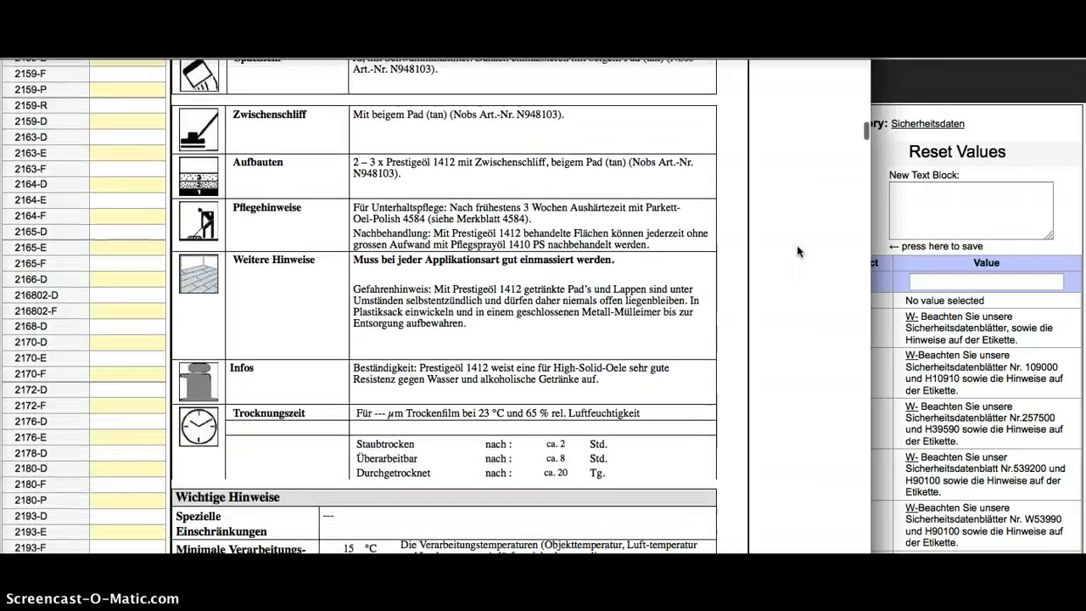
scroll(798, 251, up, 4)
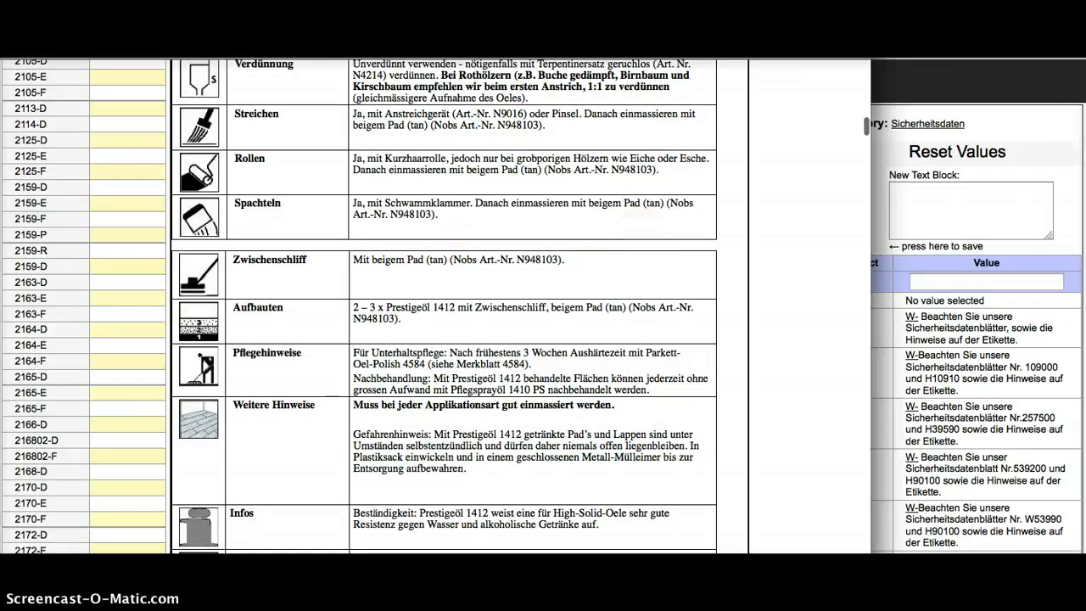
scroll(581, 425, down, 5)
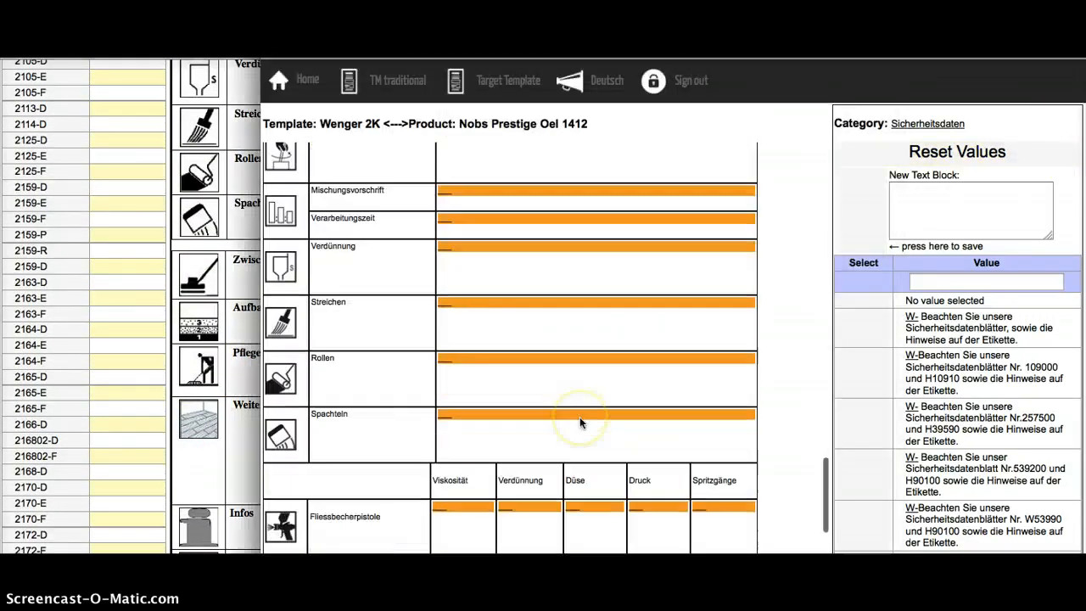
scroll(581, 422, down, 5)
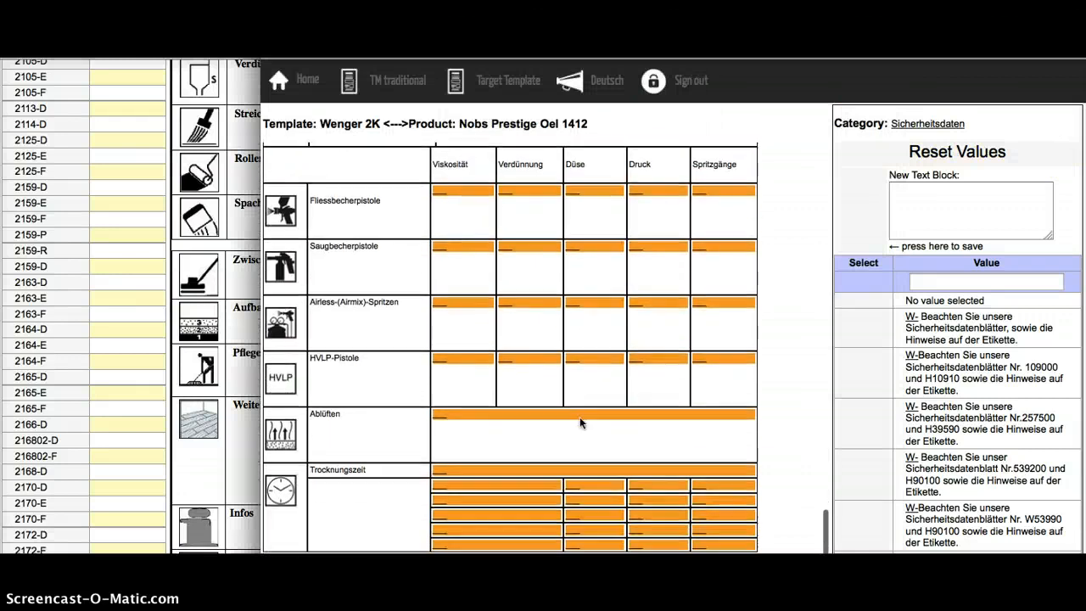
scroll(581, 422, up, 5)
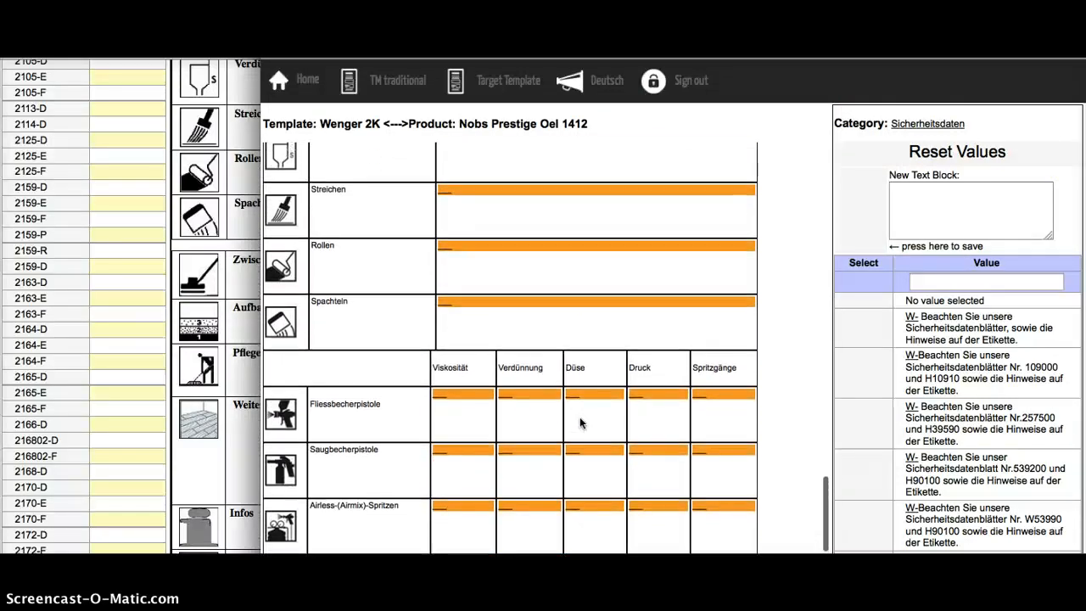
click(252, 249)
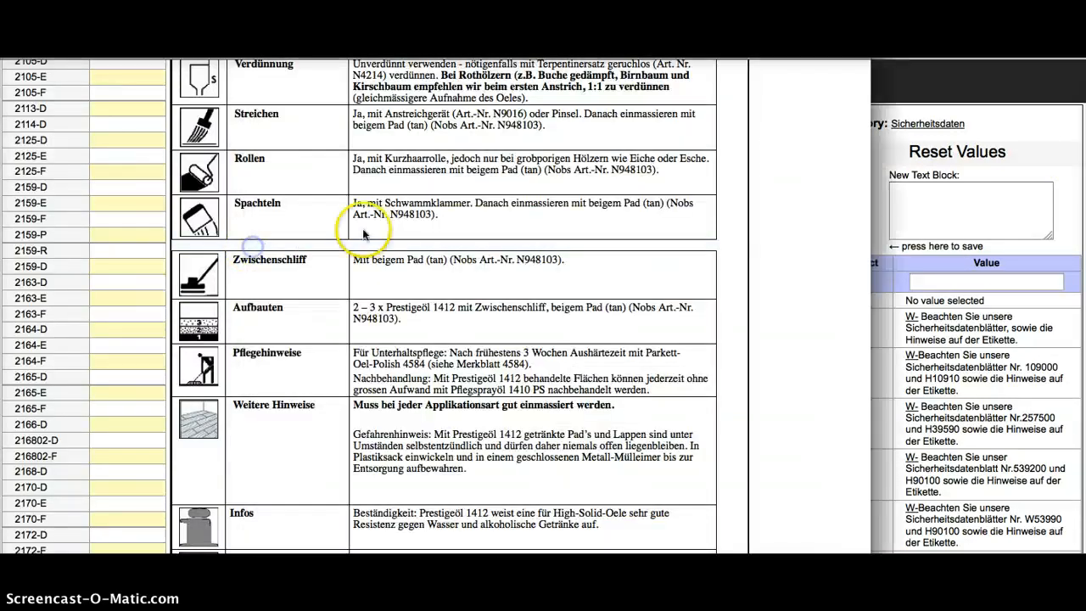
- Compare the datasheet's Trocknungszeit and Wichtige Hinweise sections with the remaining fields at the end of the target template
scroll(364, 238, up, 5)
scroll(366, 236, down, 6)
scroll(365, 237, down, 7)
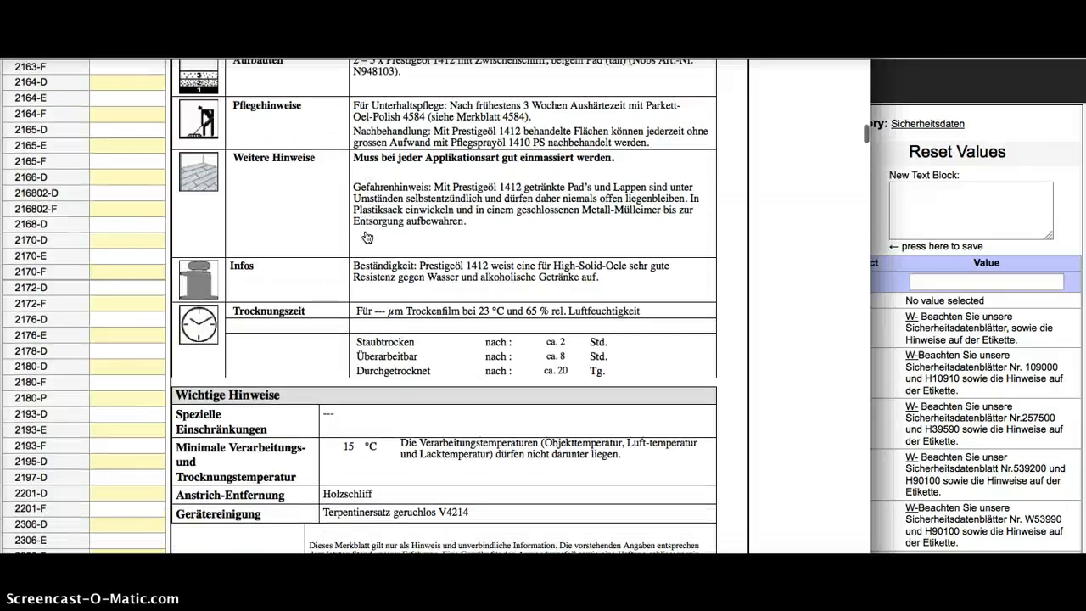
scroll(366, 237, down, 2)
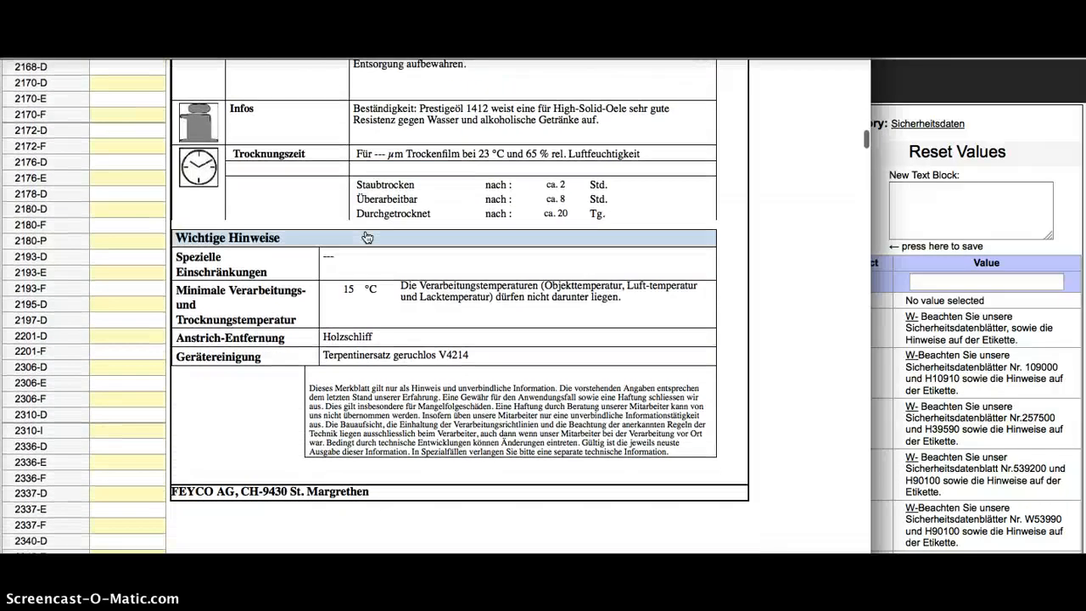
click(1057, 121)
scroll(673, 314, down, 4)
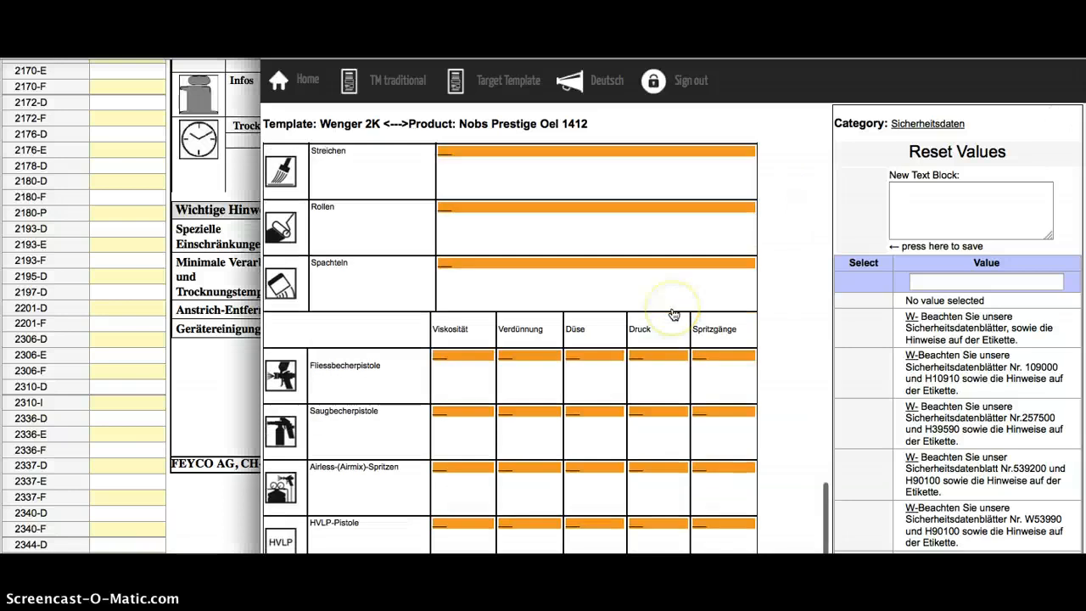
scroll(673, 314, down, 3)
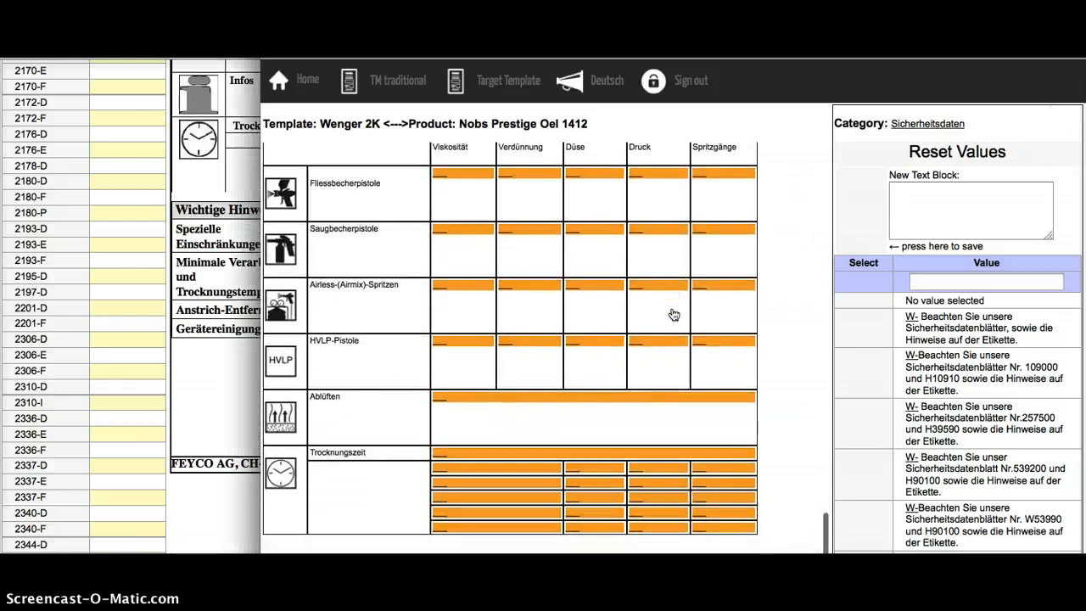
scroll(673, 314, up, 5)
scroll(673, 314, down, 5)
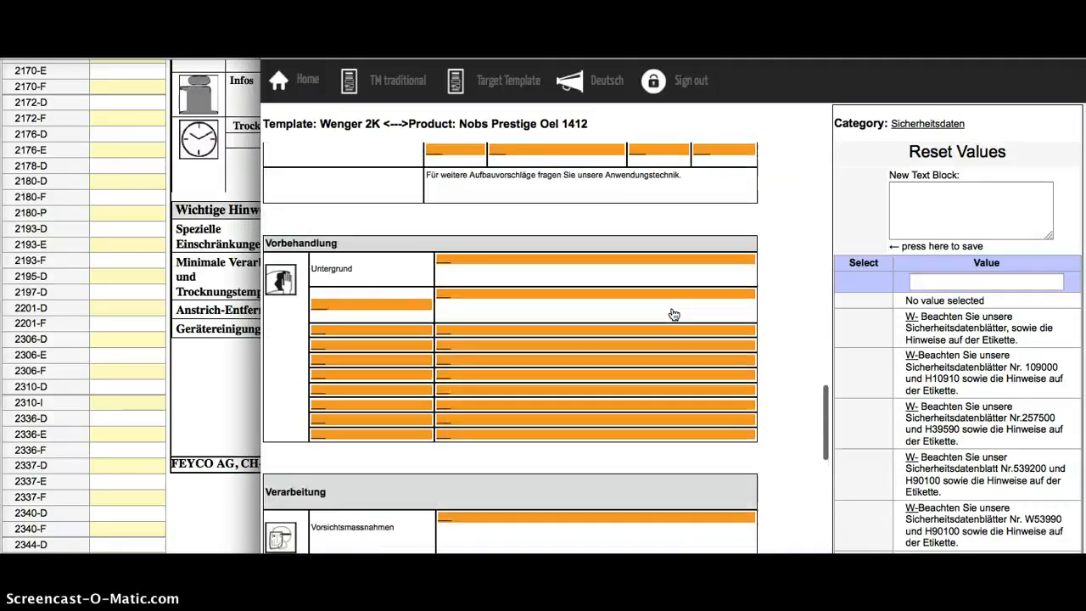
scroll(450, 250, up, 3)
- Return to datasheet 1412-D and set its status first to Done and finally to ERROR
click(192, 193)
scroll(314, 203, up, 20)
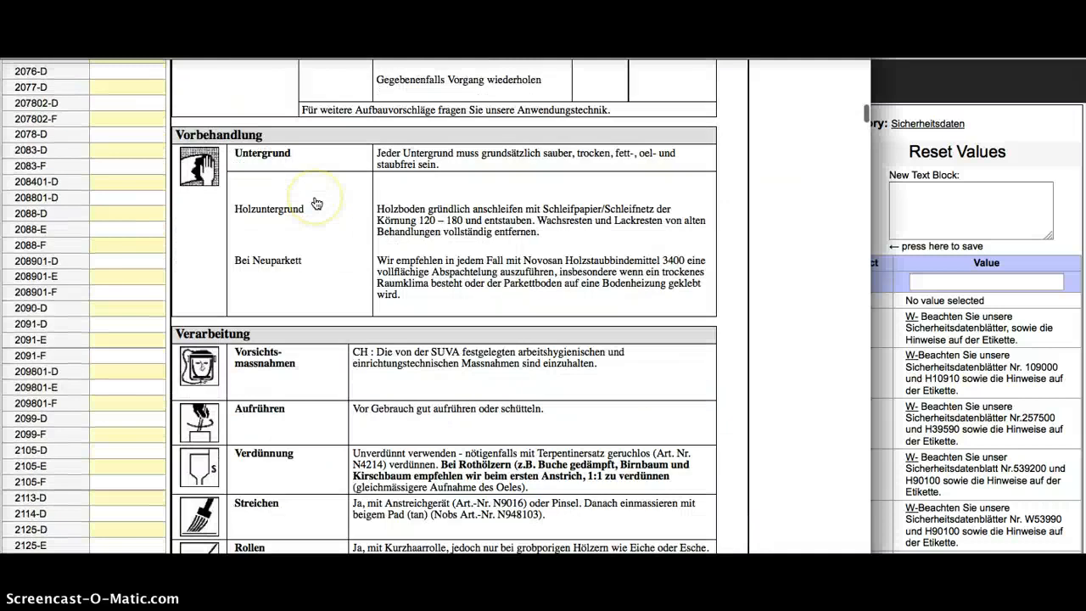
click(480, 169)
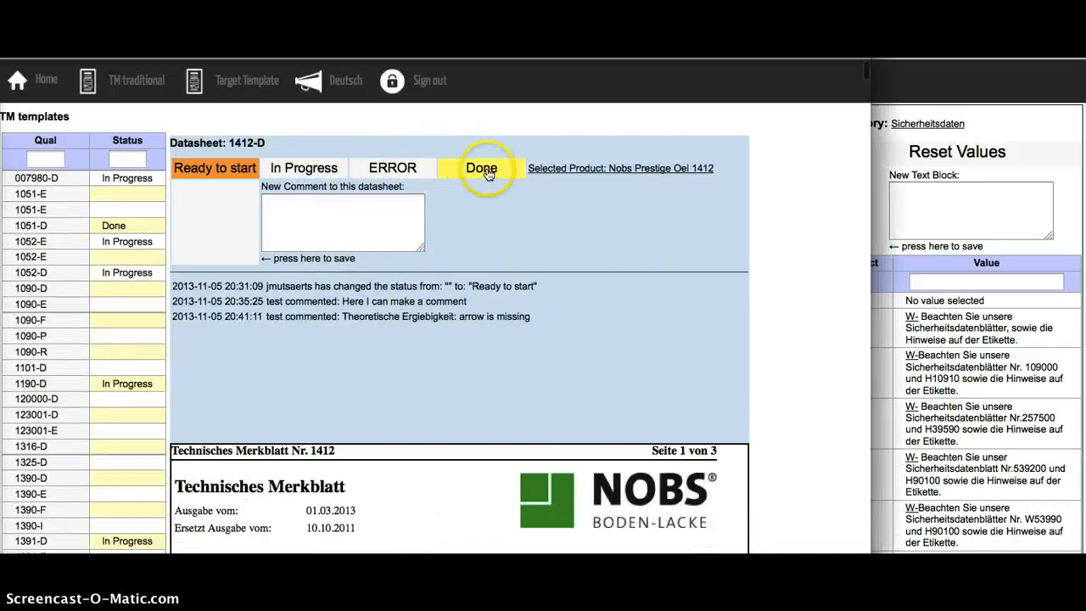
click(485, 171)
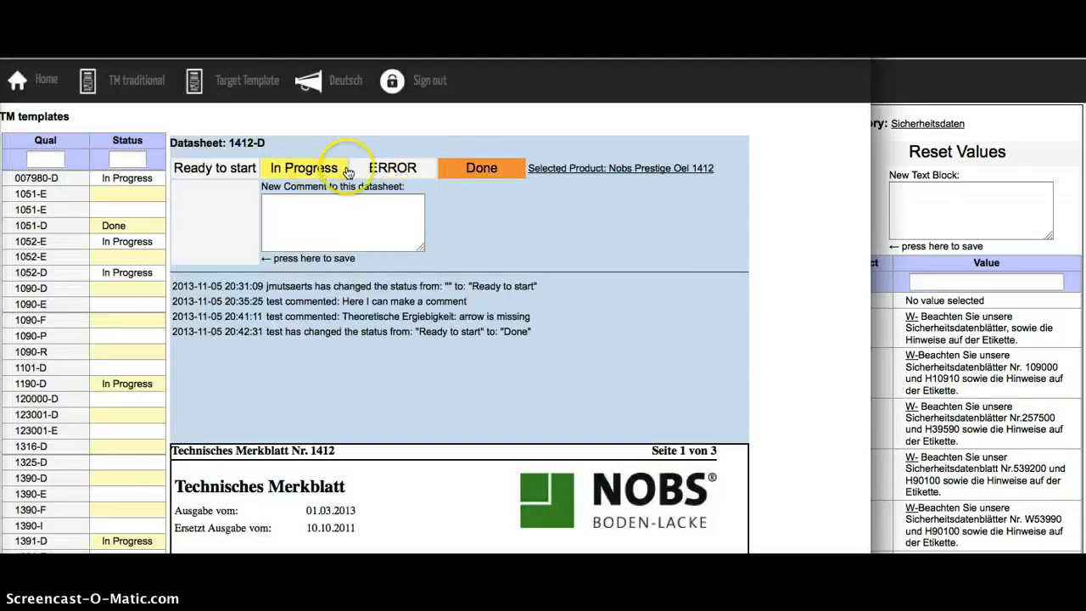
click(391, 169)
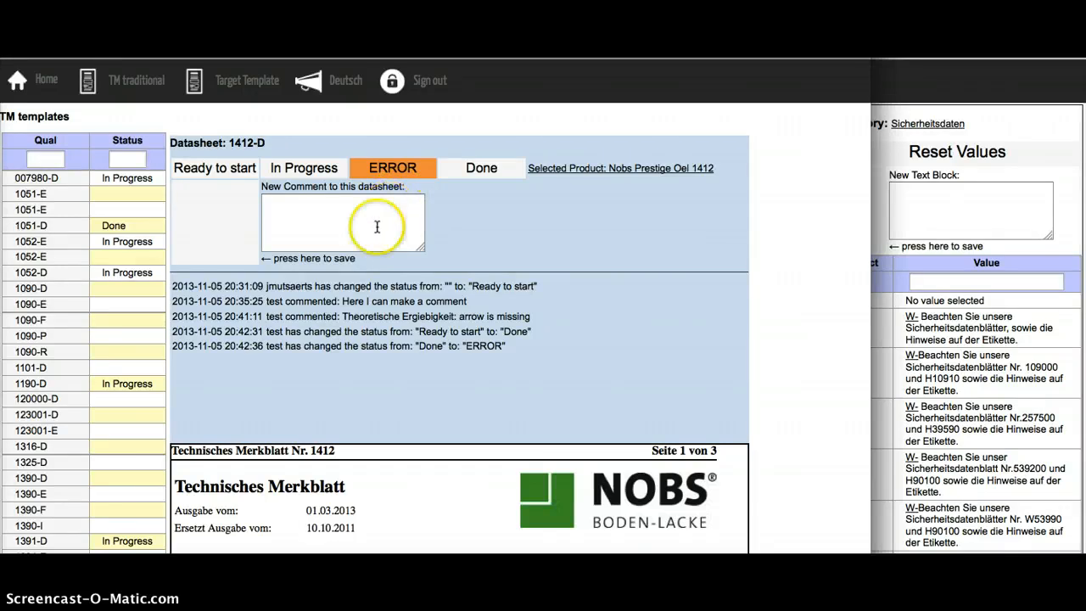
- Open datasheet 1394-D from the TM templates list and examine its product link notice and contents
scroll(367, 286, down, 2)
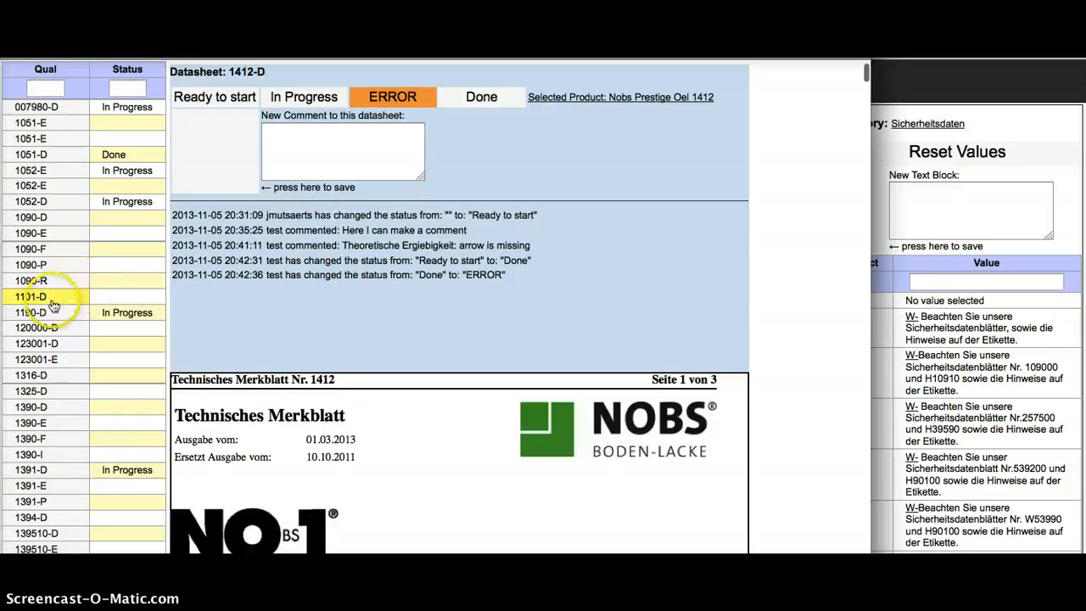
scroll(73, 303, down, 5)
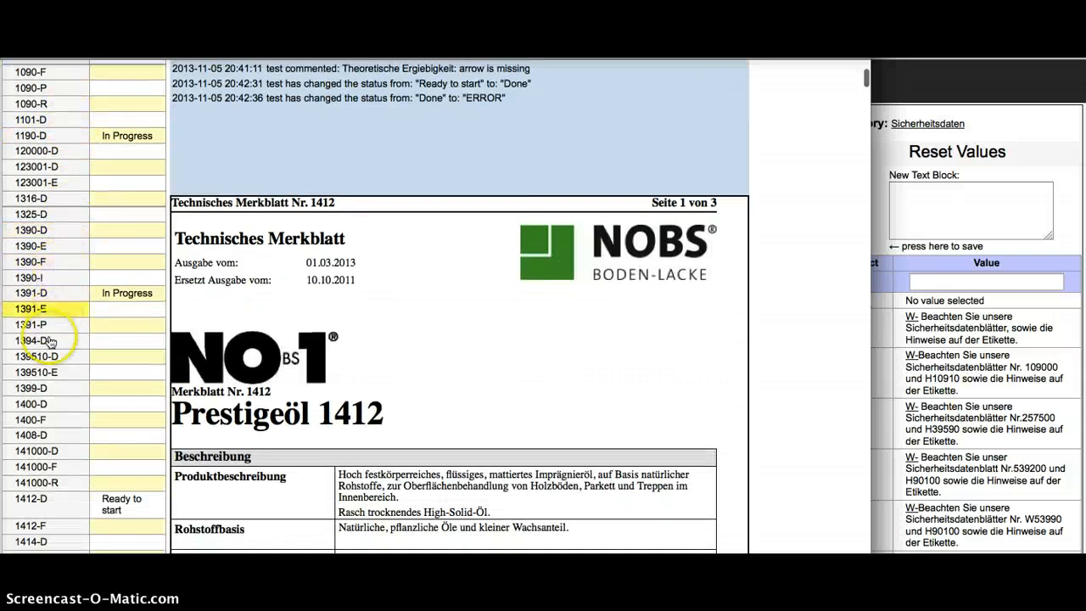
click(49, 342)
scroll(153, 281, up, 7)
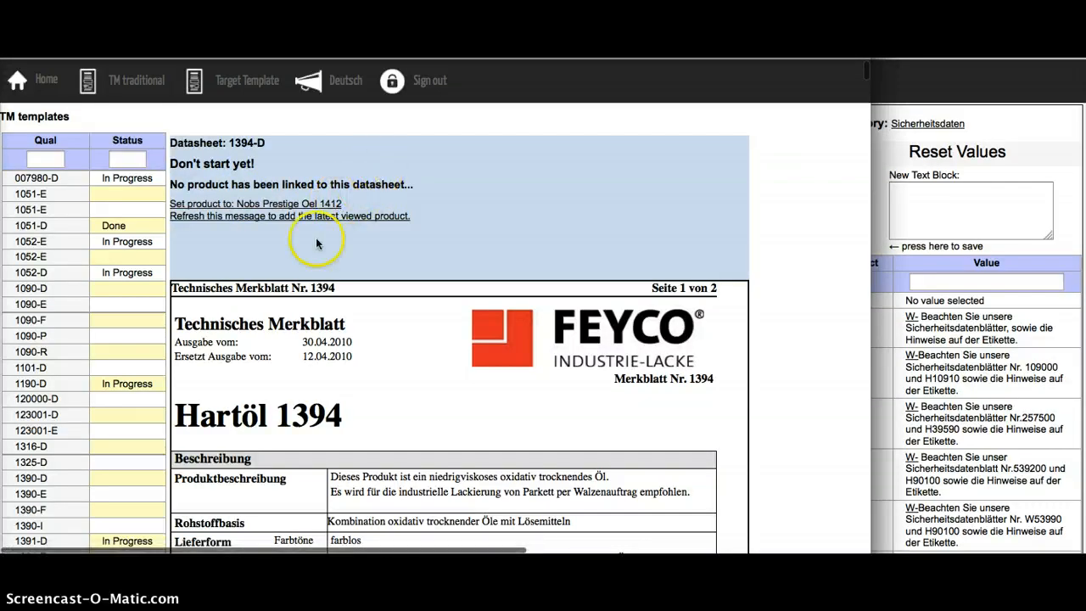
scroll(163, 331, down, 10)
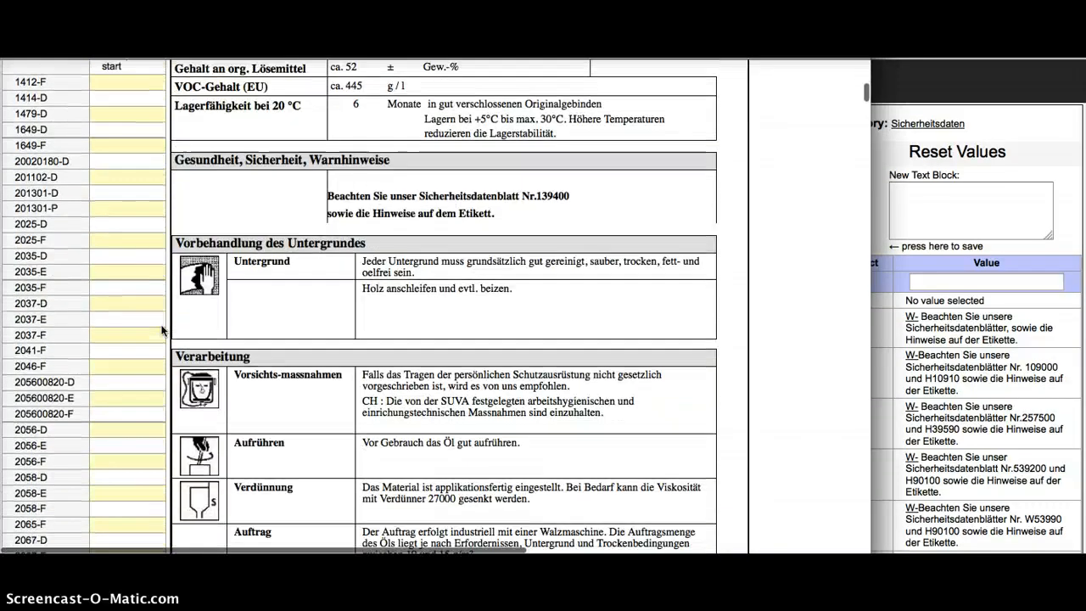
scroll(163, 330, up, 4)
scroll(162, 331, up, 5)
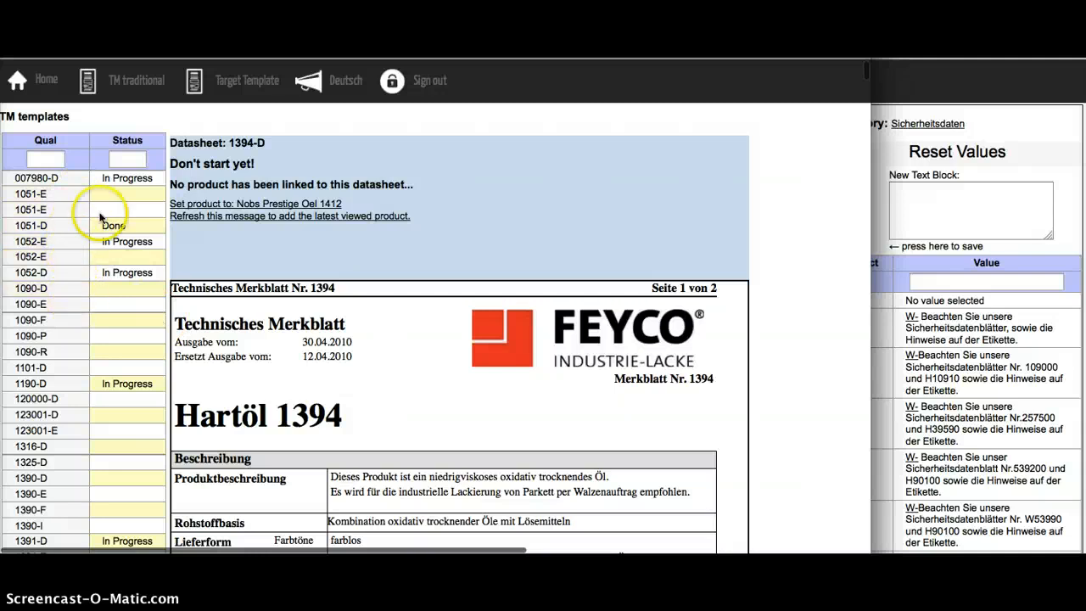
- Open datasheet 1052-E from the TM templates list and examine its import notice and contents
scroll(84, 310, down, 5)
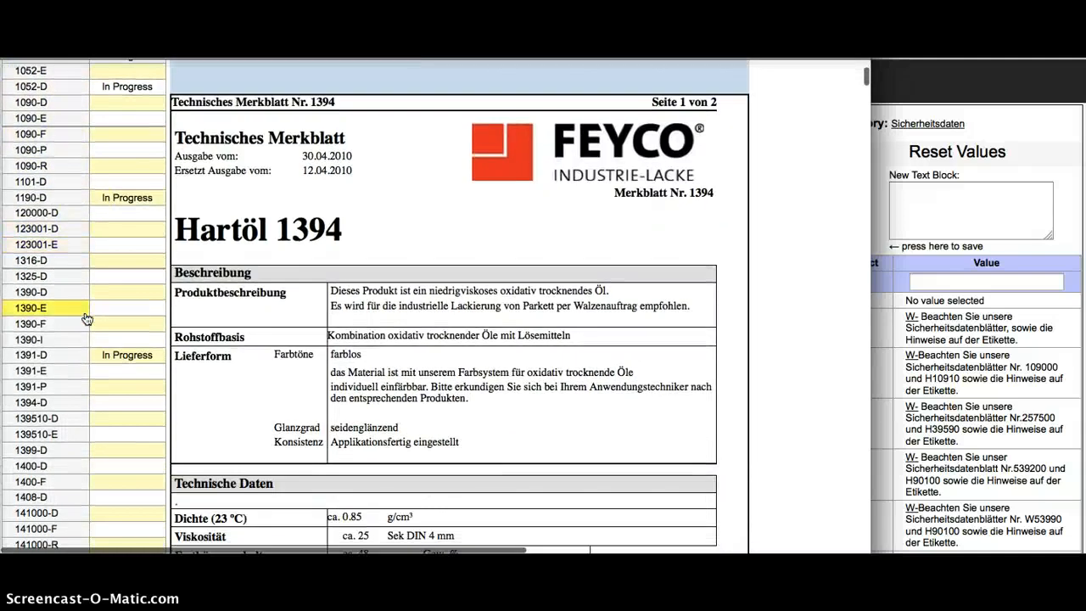
scroll(85, 319, down, 5)
scroll(85, 318, up, 10)
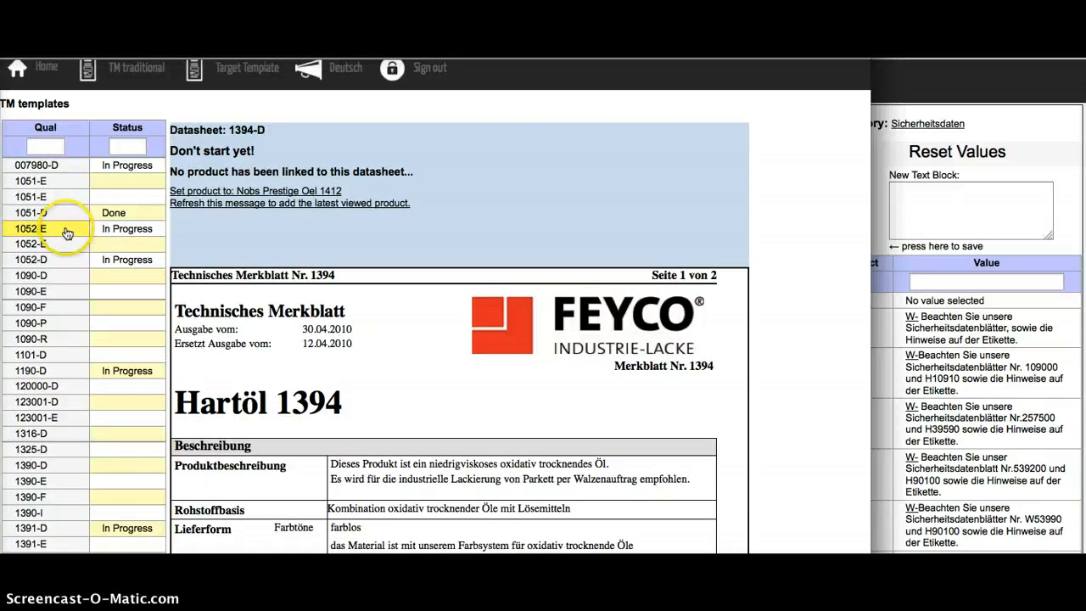
click(66, 230)
click(260, 328)
scroll(264, 329, down, 8)
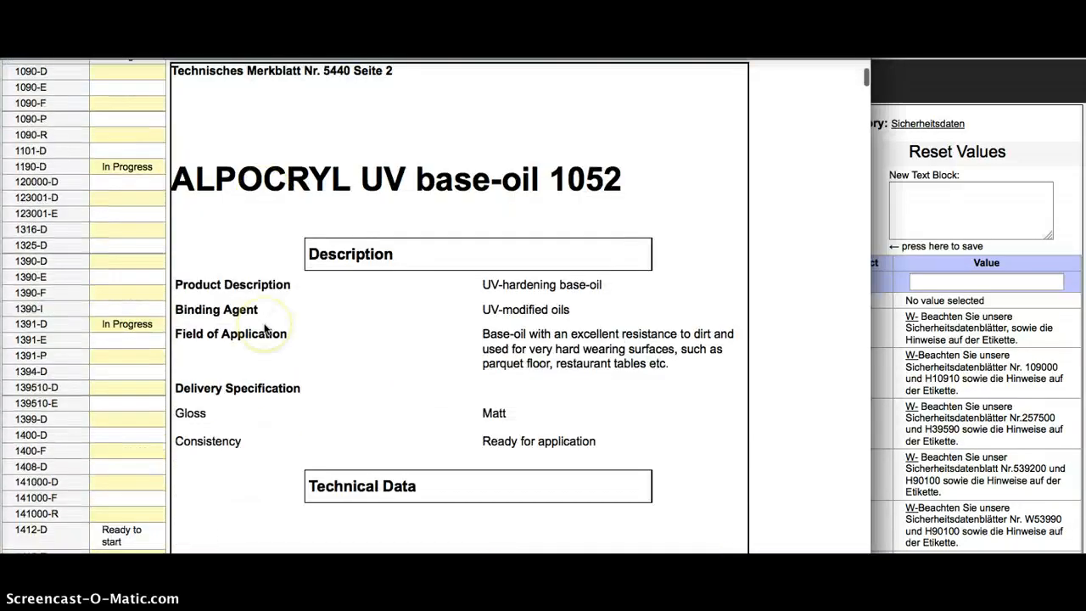
scroll(264, 330, down, 4)
scroll(263, 329, up, 12)
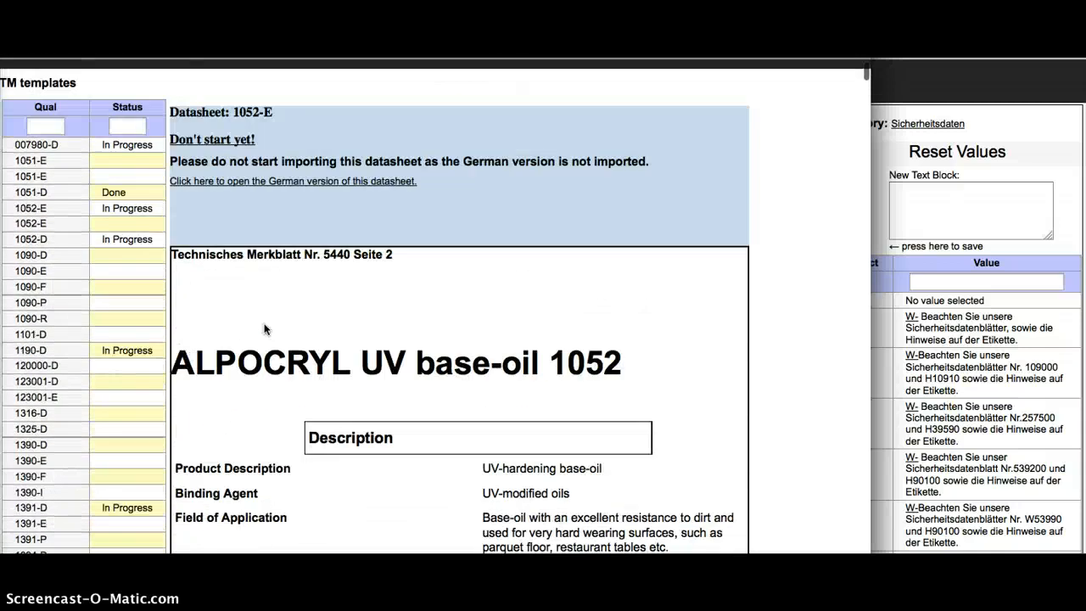